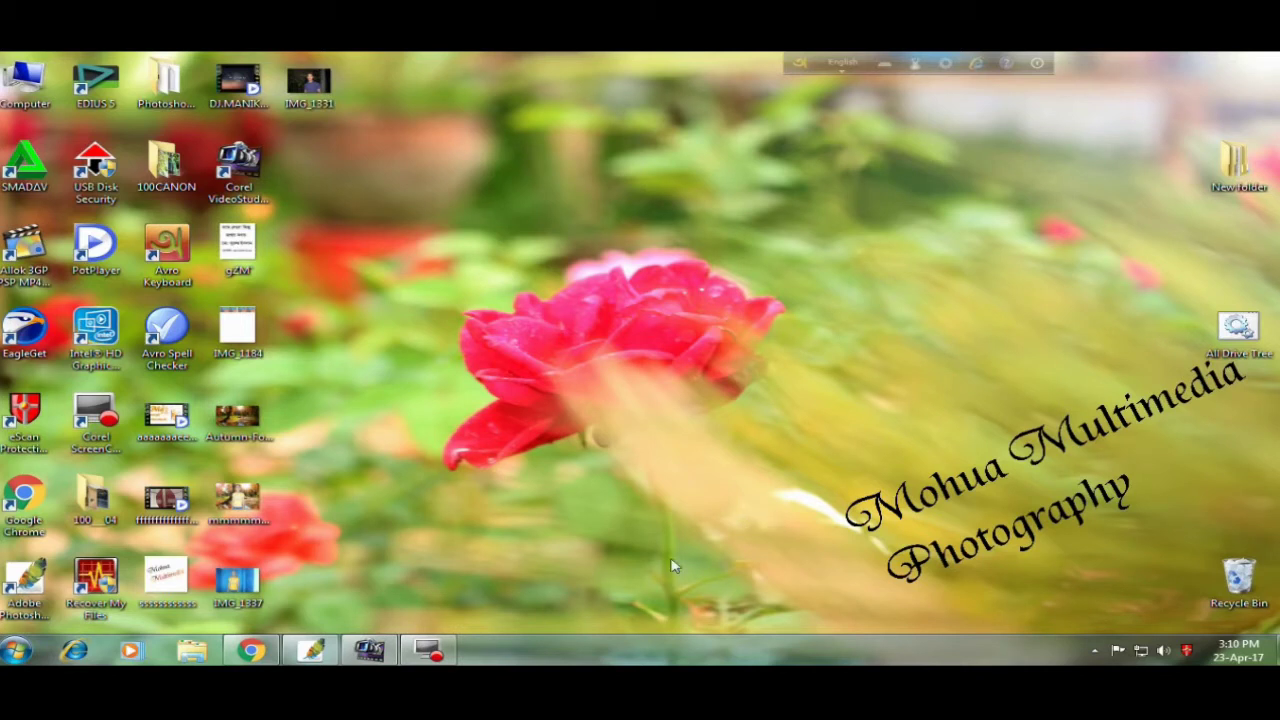
# Step: Restore the empty Photoshop window from the taskbar
pyautogui.click(316, 651)
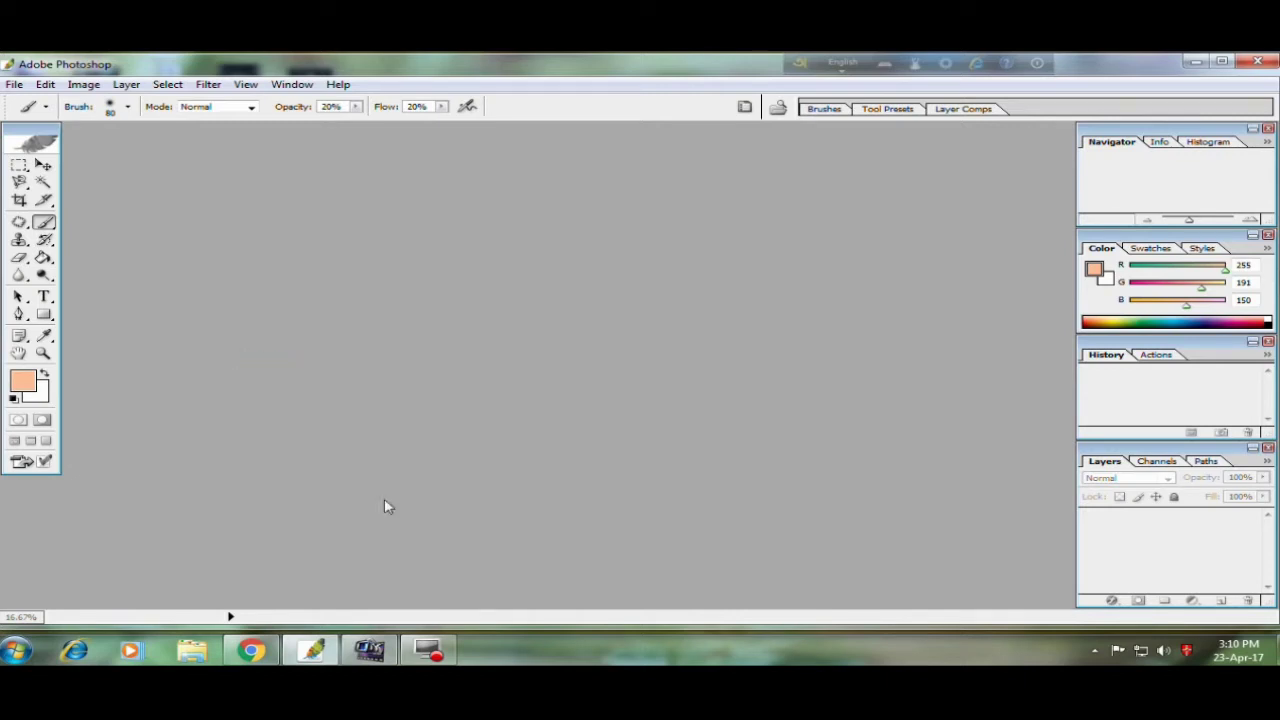
# Step: Open IMG_1337.JPG in Photoshop and enlarge it in full-screen view
pyautogui.click(311, 650)
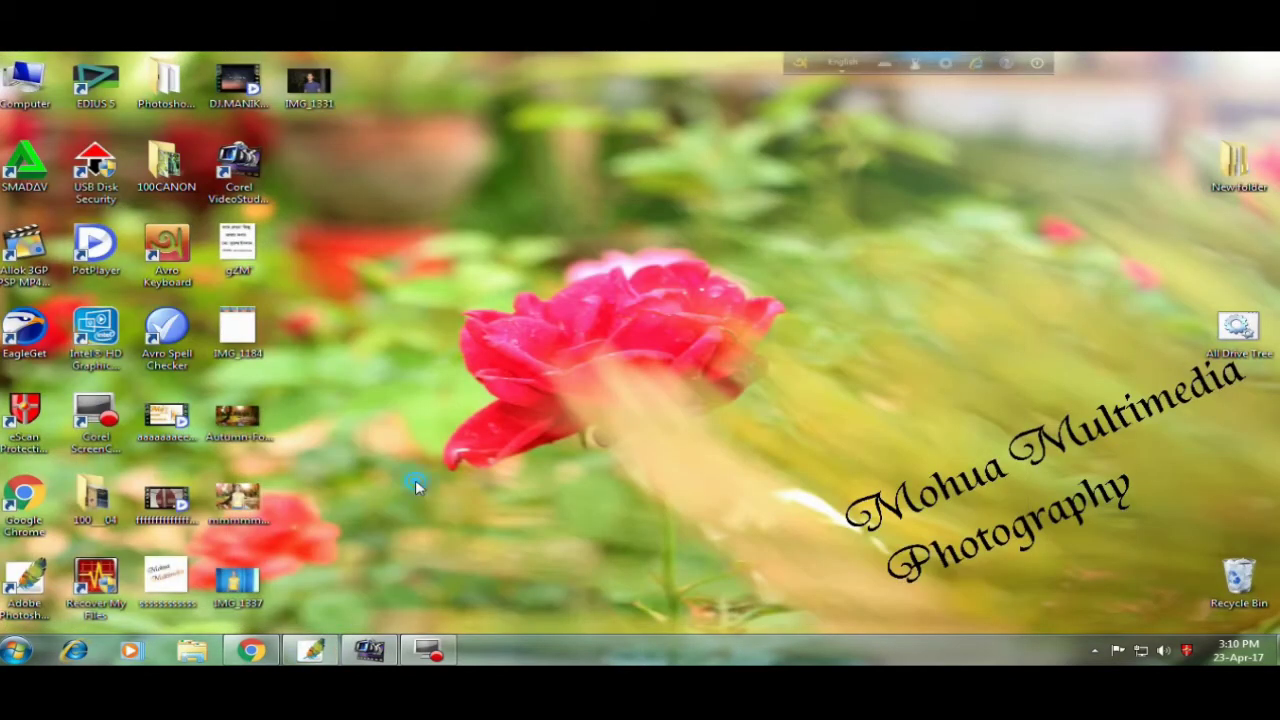
pyautogui.moveTo(237, 580); pyautogui.dragTo(512, 402)
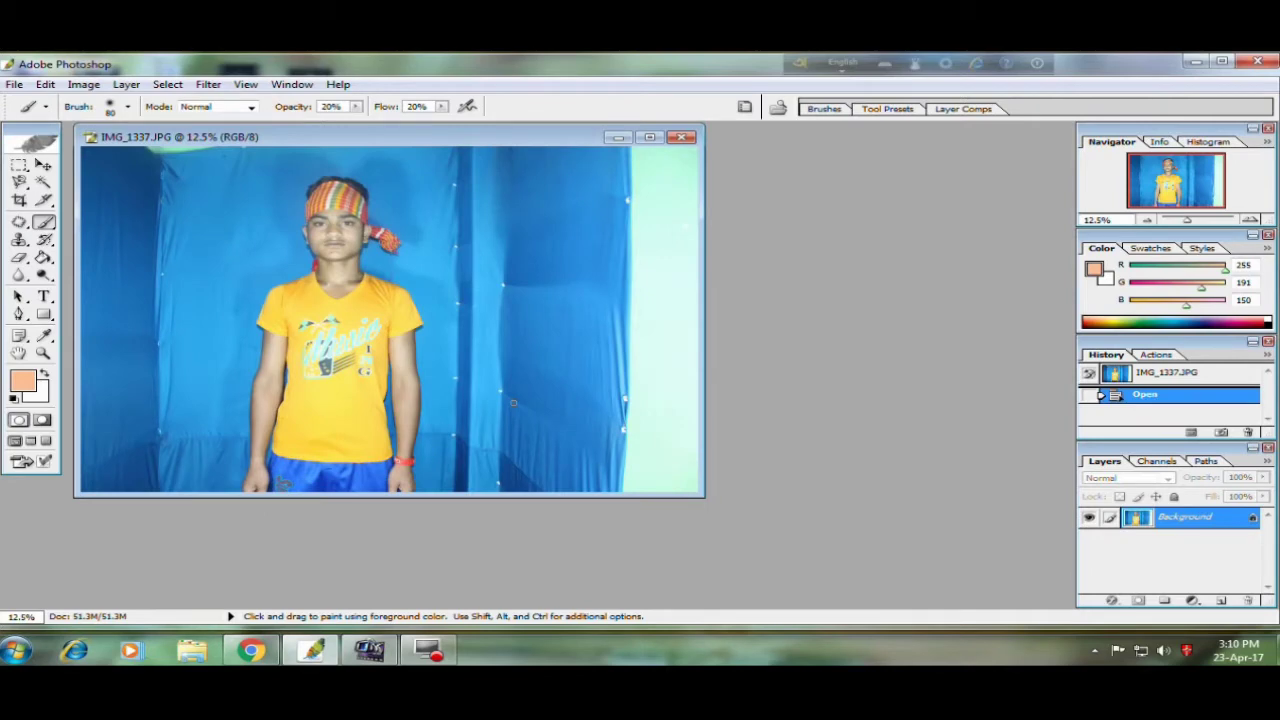
pyautogui.press('f')
pyautogui.hotkey('ctrl', '+')
pyautogui.hotkey('ctrl', '+')
pyautogui.hotkey('ctrl', '+')
pyautogui.hotkey('ctrl', '+')
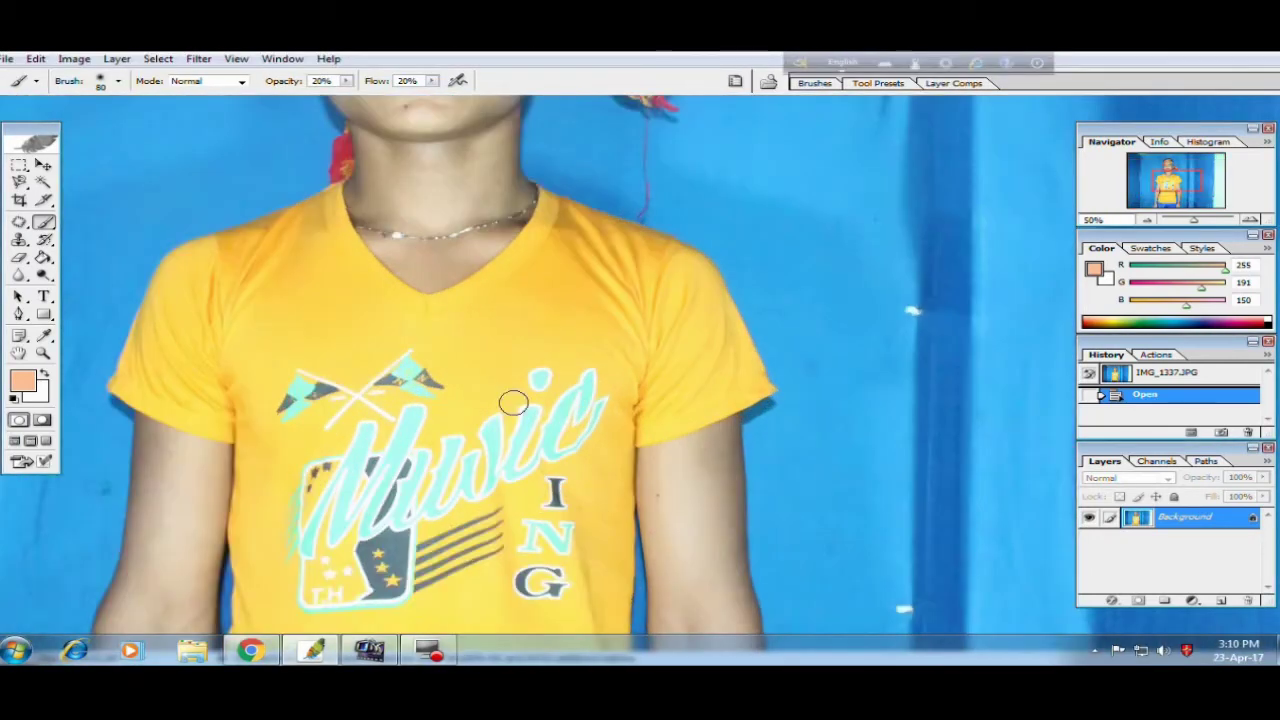
pyautogui.hotkey('ctrl', '+')
pyautogui.hotkey('ctrl', '+')
# Step: Pan across the face, headscarf, chin and neck to inspect them up close
pyautogui.moveTo(474, 386); pyautogui.dragTo(496, 511)
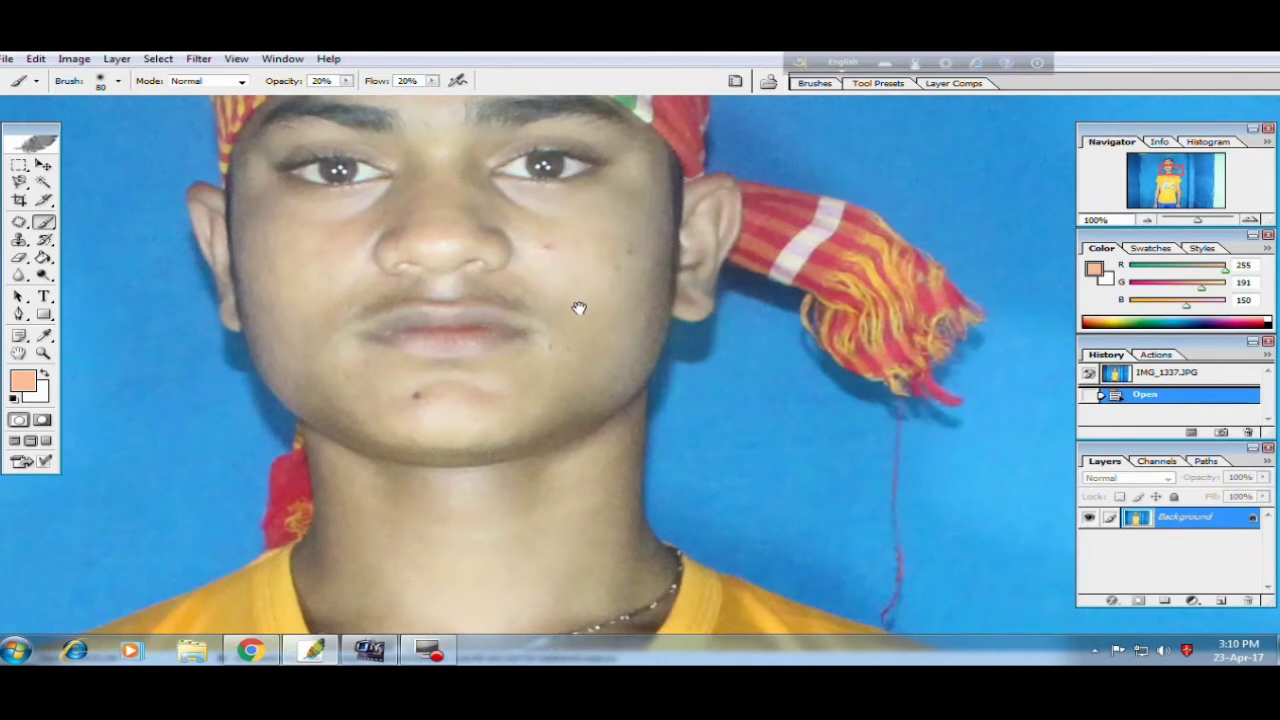
pyautogui.moveTo(577, 306); pyautogui.dragTo(600, 487)
pyautogui.scroll(-3, 575, 362)
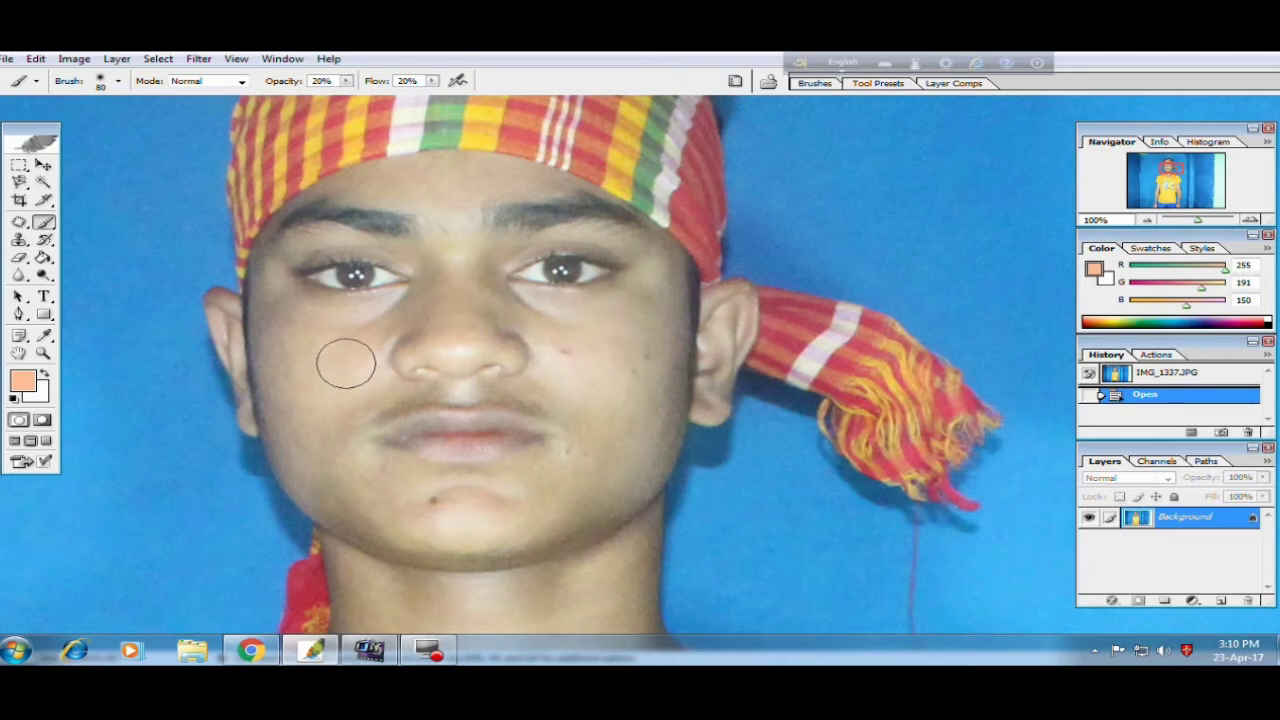
pyautogui.moveTo(500, 594); pyautogui.dragTo(466, 389)
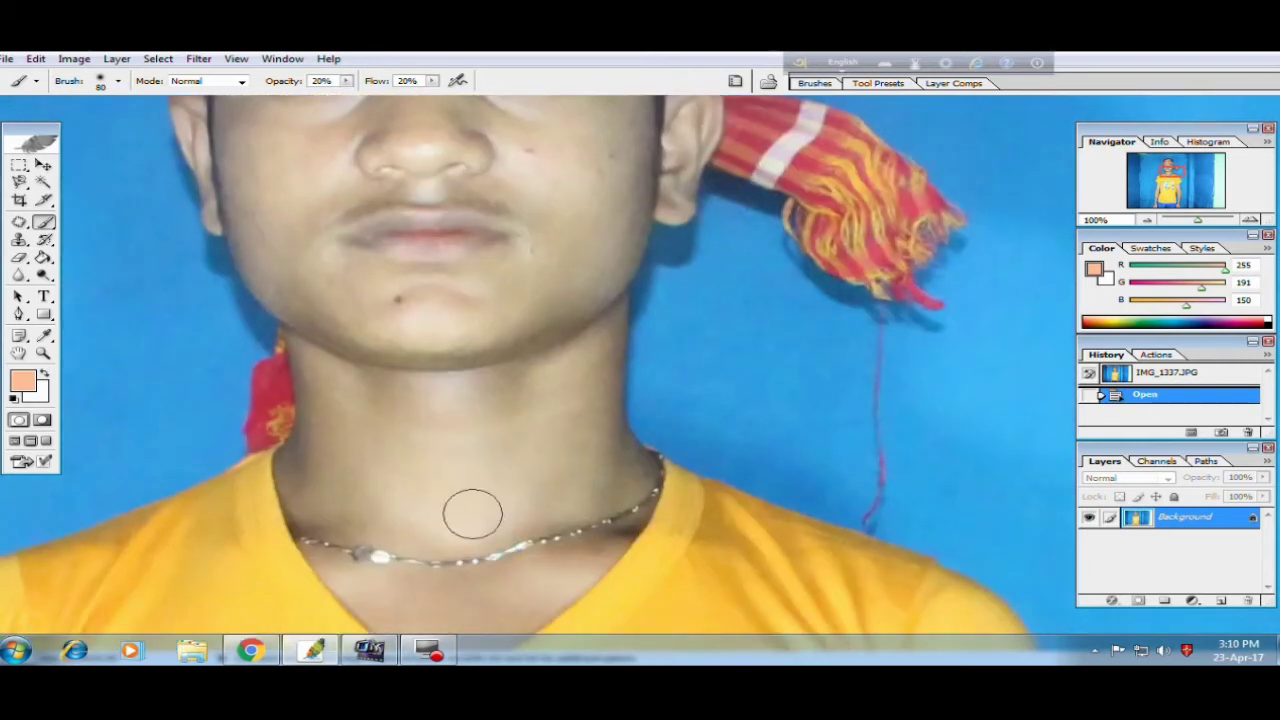
pyautogui.moveTo(426, 345); pyautogui.dragTo(445, 528)
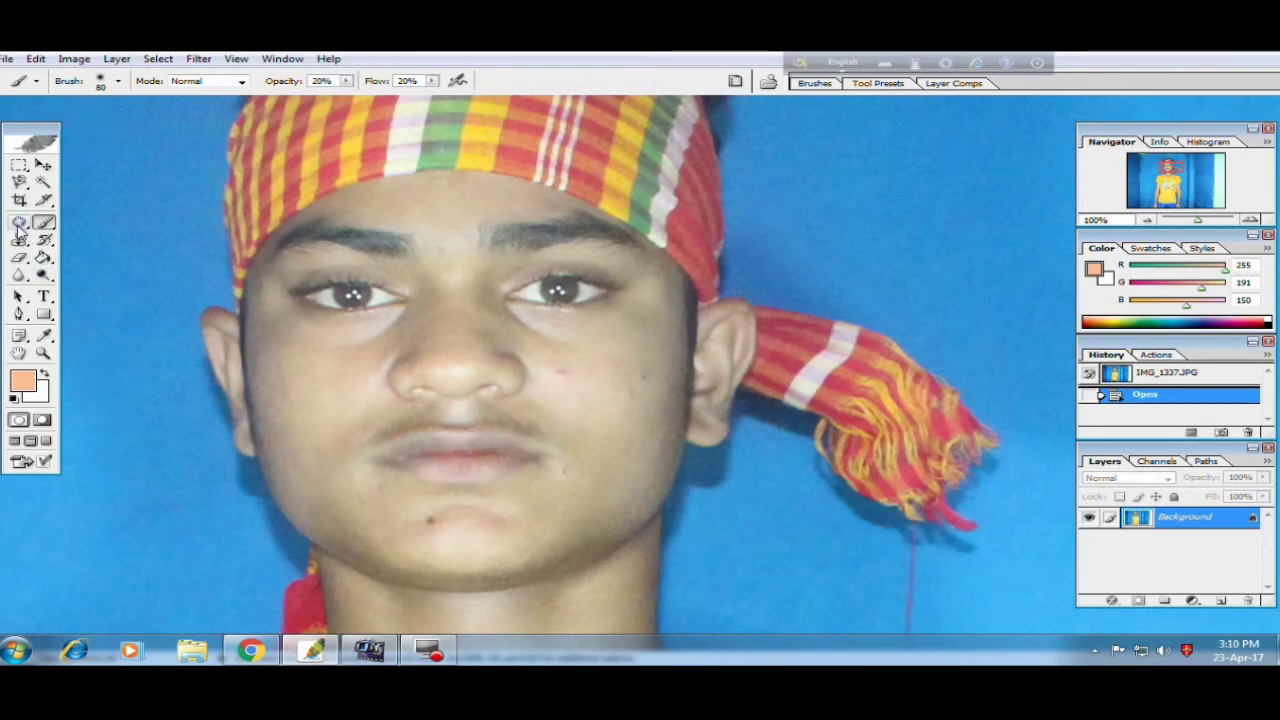
# Step: With the Patch tool at 200%, patch the red blemish and a small spot on the cheek
pyautogui.click(17, 227)
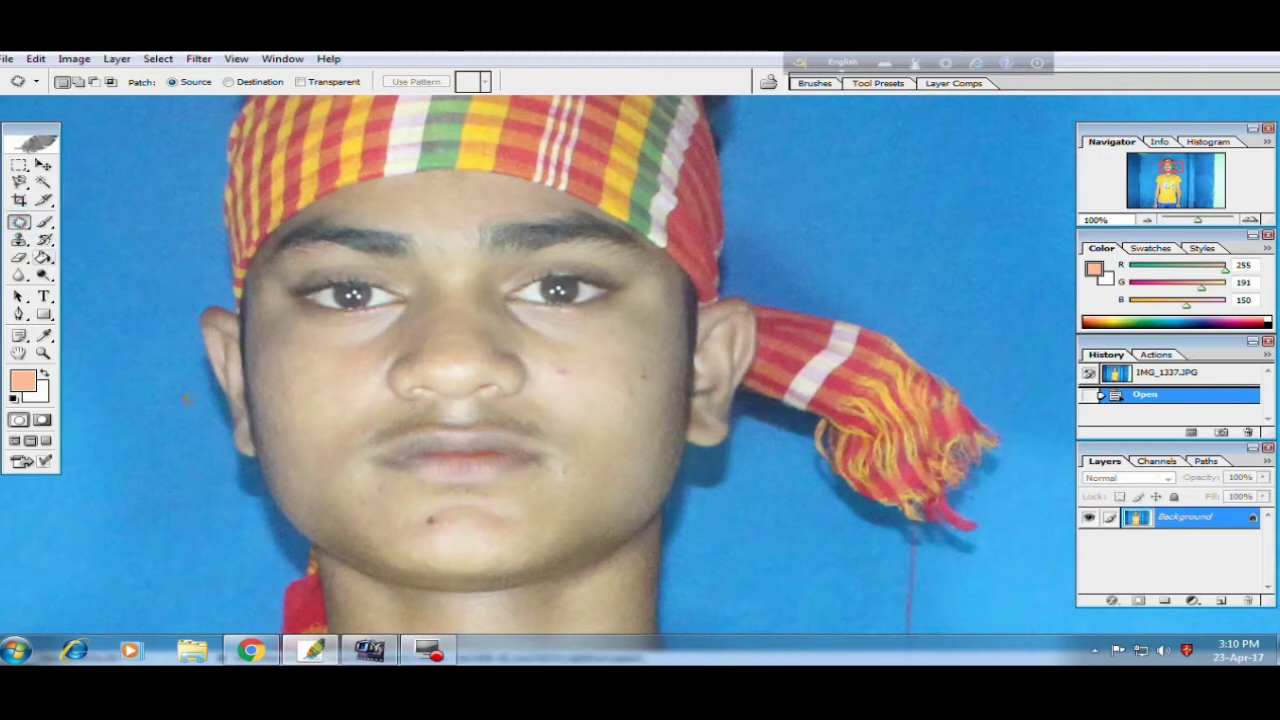
pyautogui.hotkey('ctrl', '+')
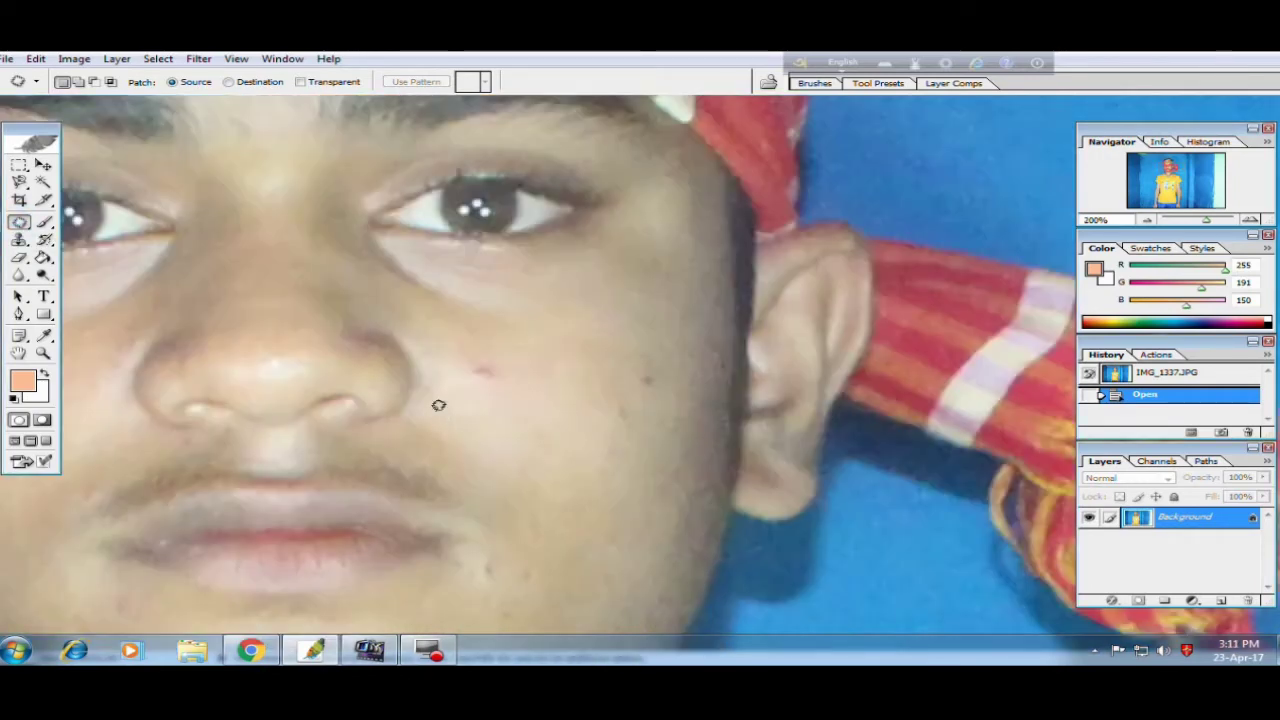
pyautogui.moveTo(472, 358)
pyautogui.mouseDown()
pyautogui.moveTo(481, 386)
pyautogui.moveTo(549, 394)
pyautogui.mouseUp()
pyautogui.hotkey('ctrl', 'd')
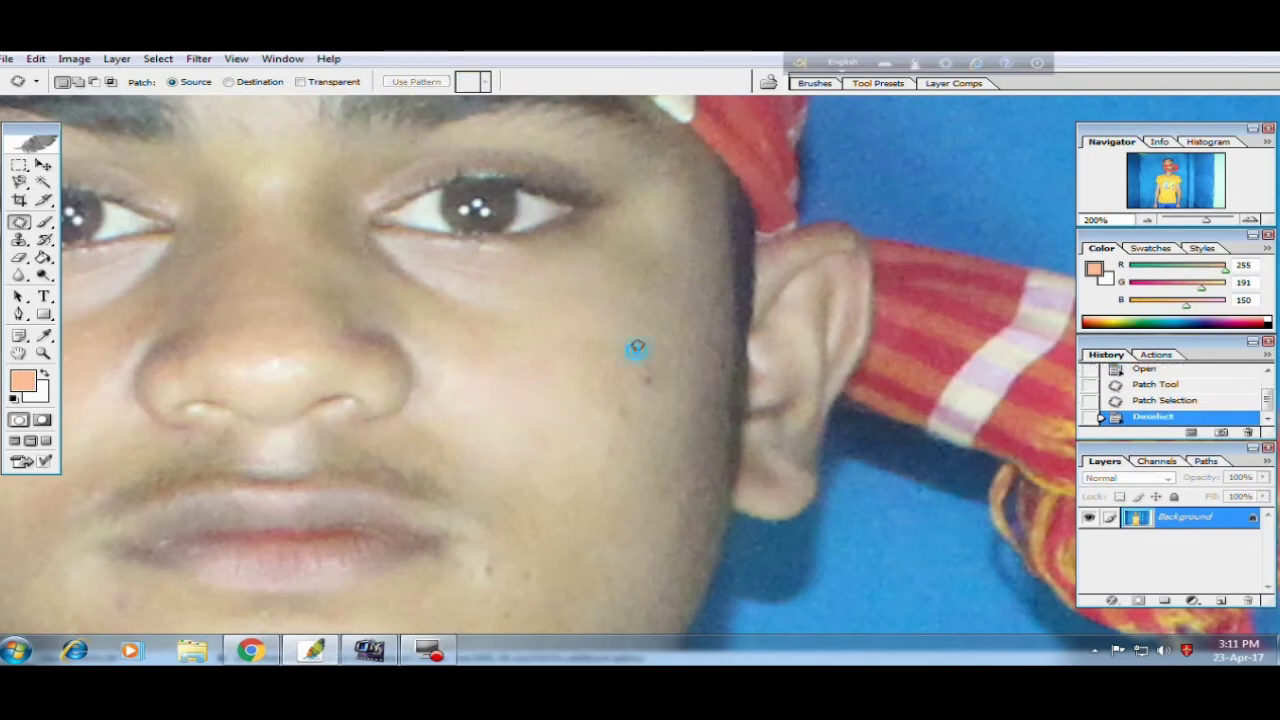
pyautogui.moveTo(637, 347)
pyautogui.mouseDown()
pyautogui.moveTo(643, 376)
pyautogui.moveTo(616, 401)
pyautogui.mouseUp()
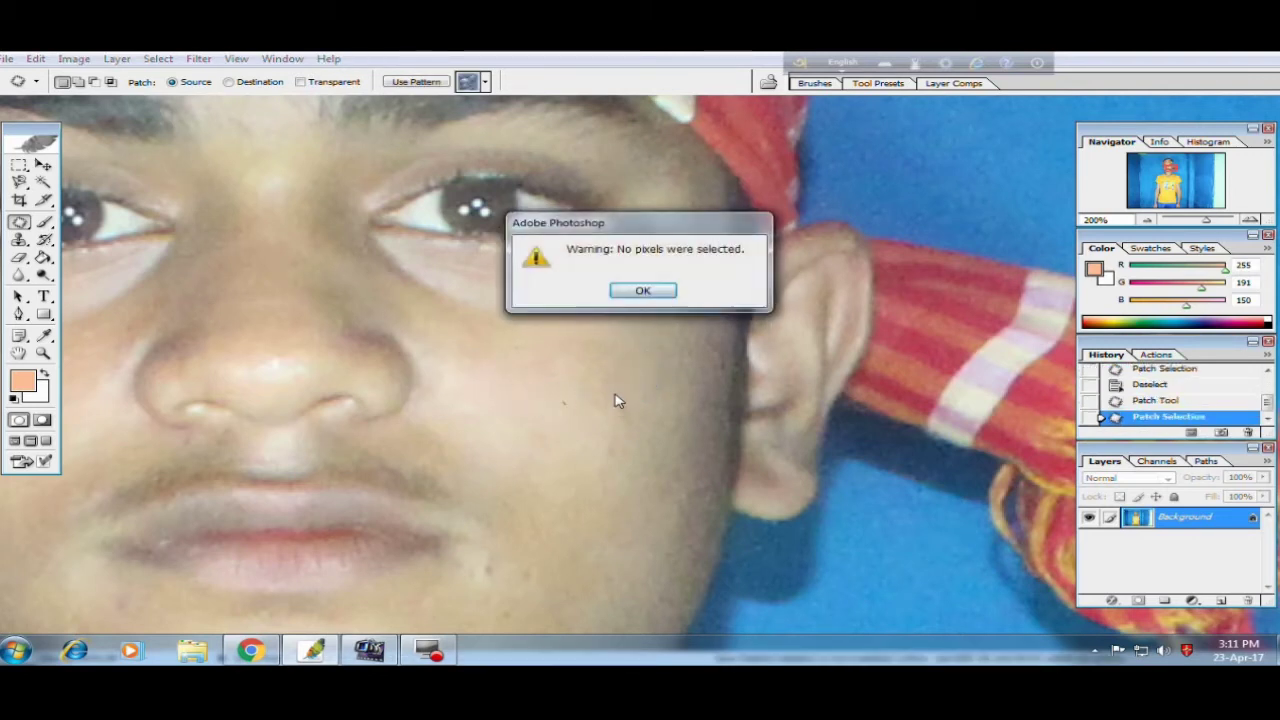
pyautogui.press('Return')
pyautogui.hotkey('ctrl', 'd')
# Step: Patch away the mole on the lower cheek and the spot on the chin
pyautogui.moveTo(565, 484); pyautogui.dragTo(582, 371)
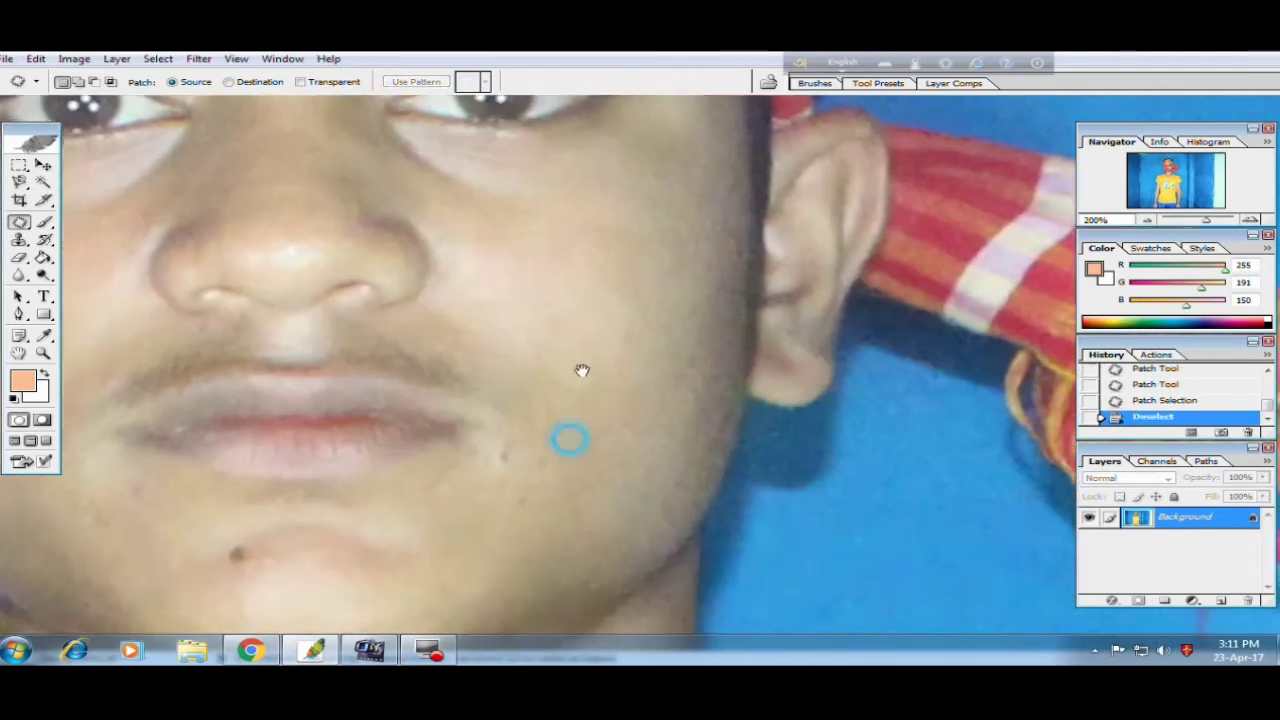
pyautogui.moveTo(497, 429)
pyautogui.mouseDown()
pyautogui.moveTo(543, 466)
pyautogui.moveTo(535, 482)
pyautogui.moveTo(509, 477)
pyautogui.moveTo(506, 495)
pyautogui.moveTo(551, 466)
pyautogui.mouseUp()
pyautogui.press('Return')
pyautogui.hotkey('ctrl', 'd')
pyautogui.moveTo(389, 509)
pyautogui.mouseDown()
pyautogui.moveTo(431, 430)
pyautogui.moveTo(406, 451)
pyautogui.moveTo(451, 434)
pyautogui.moveTo(395, 478)
pyautogui.moveTo(520, 449)
pyautogui.moveTo(531, 423)
pyautogui.moveTo(423, 440)
pyautogui.mouseUp()
pyautogui.hotkey('ctrl', 'd')
pyautogui.moveTo(513, 446); pyautogui.dragTo(595, 438)
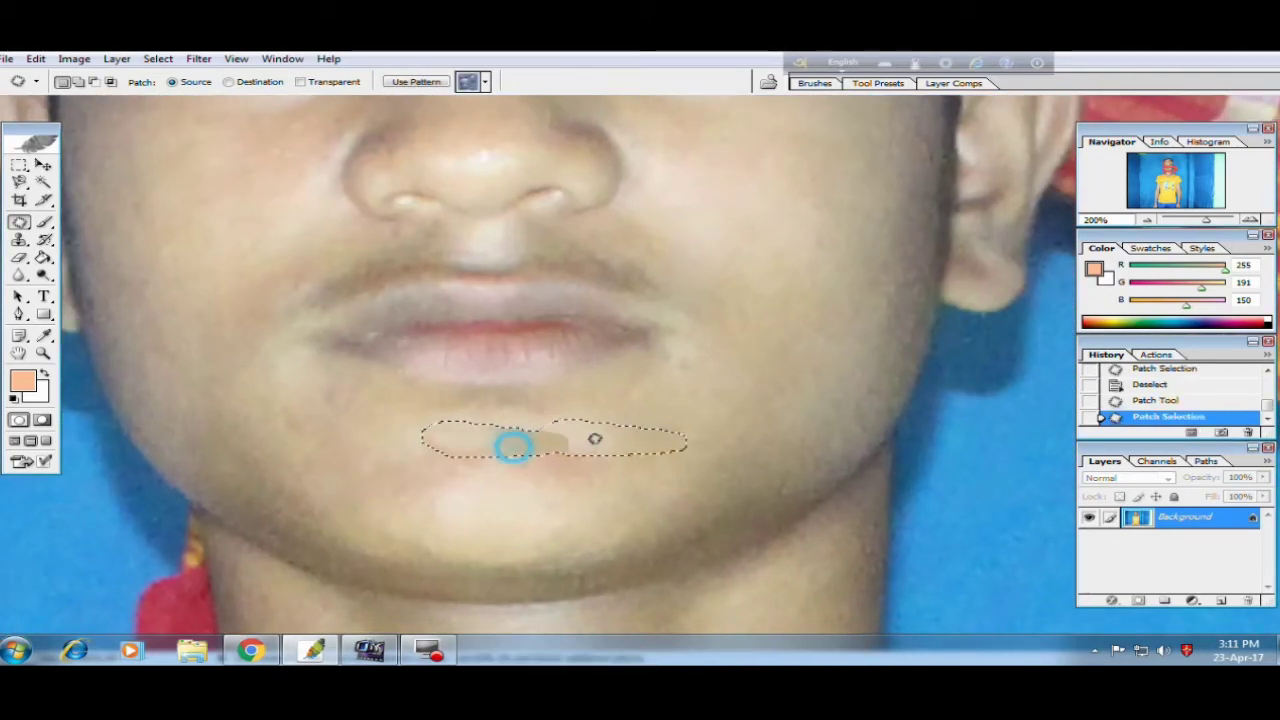
pyautogui.hotkey('ctrl', 'd')
# Step: Patch the remaining chin spot with clean skin from below
pyautogui.moveTo(366, 449); pyautogui.dragTo(440, 461)
pyautogui.moveTo(504, 403)
pyautogui.mouseDown()
pyautogui.moveTo(521, 400)
pyautogui.moveTo(534, 449)
pyautogui.mouseUp()
pyautogui.press('Return')
pyautogui.moveTo(449, 420)
pyautogui.mouseDown()
pyautogui.moveTo(468, 431)
pyautogui.moveTo(468, 470)
pyautogui.mouseUp()
pyautogui.moveTo(420, 394); pyautogui.dragTo(537, 586)
pyautogui.hotkey('ctrl', 'd')
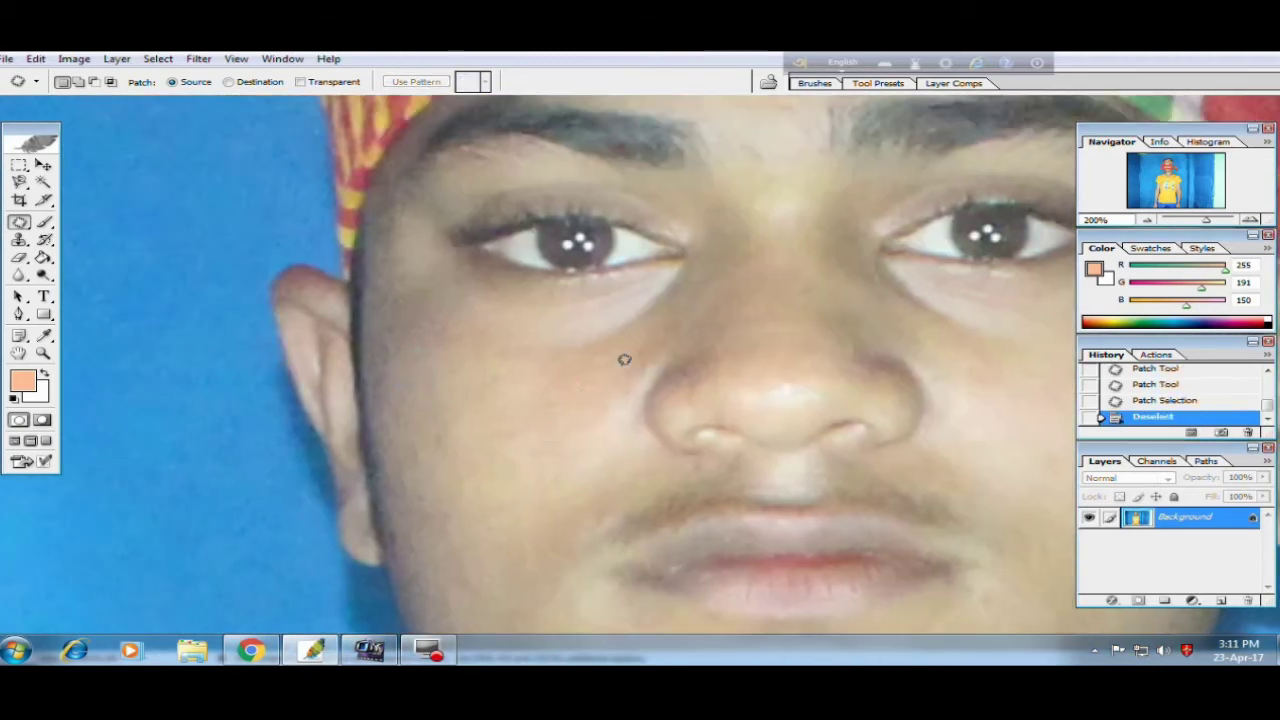
# Step: Patch away the dark circles under the left and right eyes
pyautogui.moveTo(662, 352)
pyautogui.mouseDown()
pyautogui.moveTo(531, 451)
pyautogui.moveTo(638, 421)
pyautogui.mouseUp()
pyautogui.hotkey('ctrl', 'd')
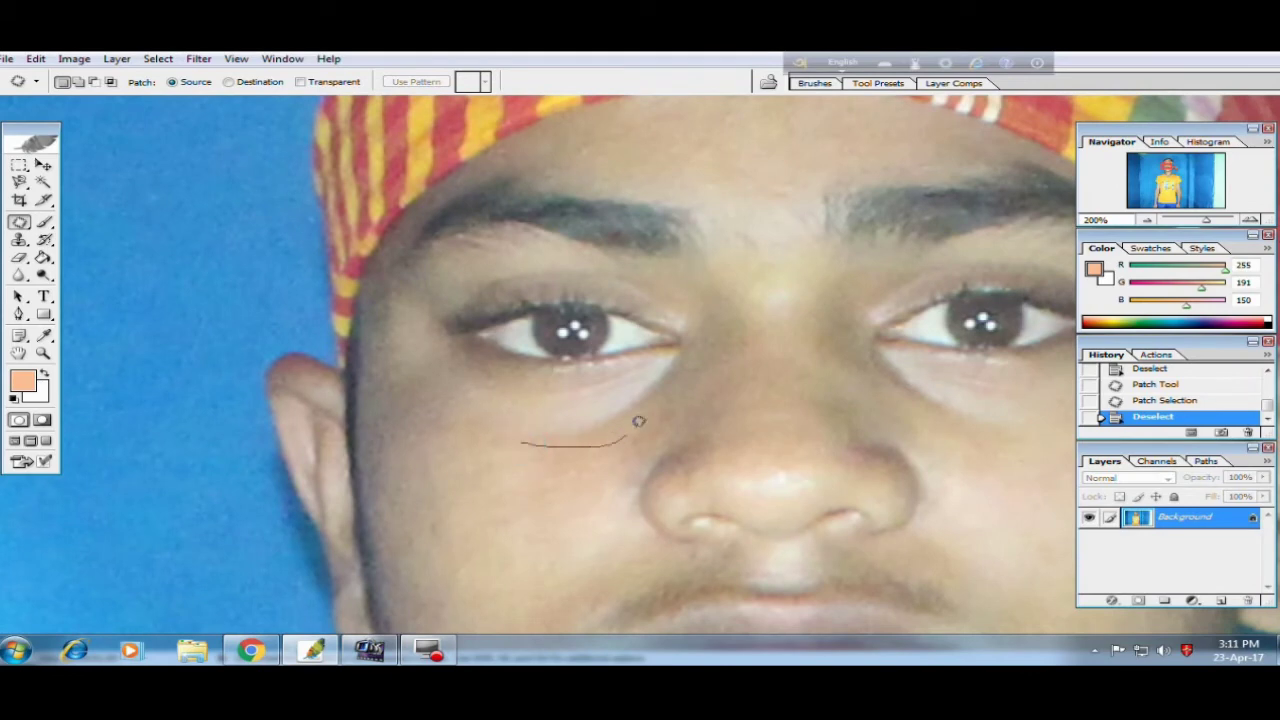
pyautogui.moveTo(618, 373); pyautogui.dragTo(486, 375)
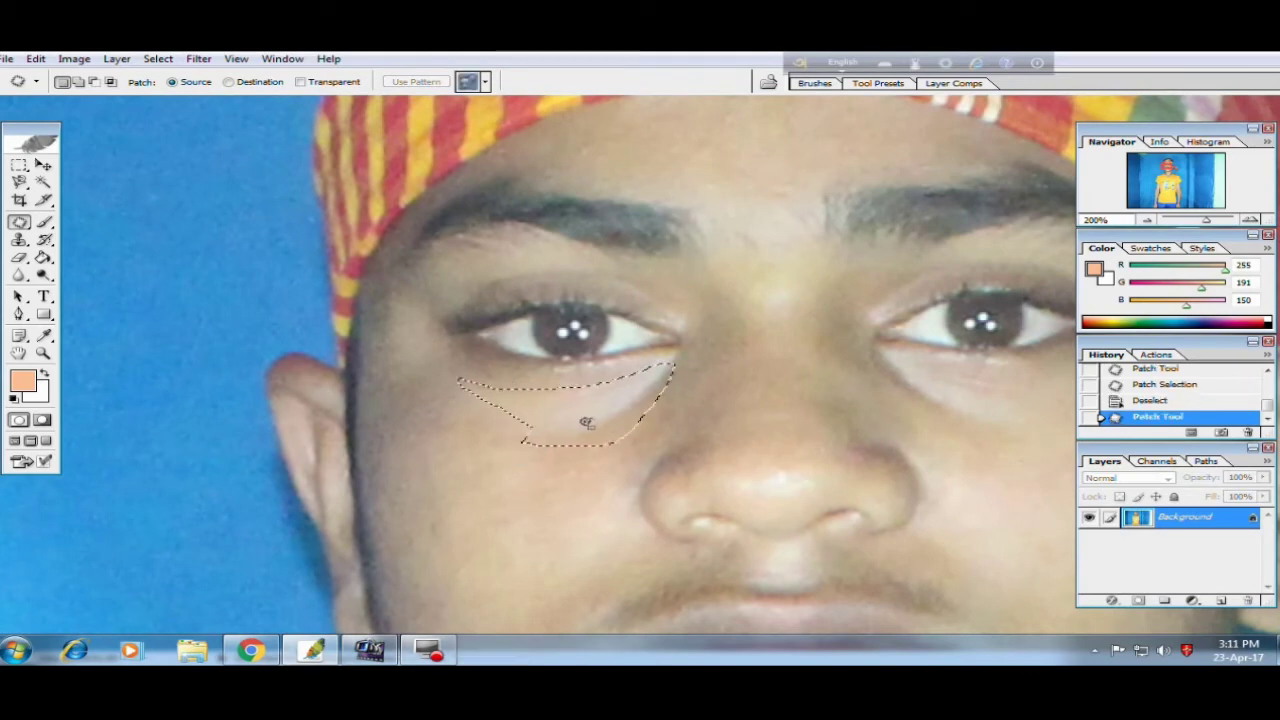
pyautogui.moveTo(566, 410); pyautogui.dragTo(546, 480)
pyautogui.hotkey('ctrl', 'd')
pyautogui.moveTo(806, 425); pyautogui.dragTo(506, 428)
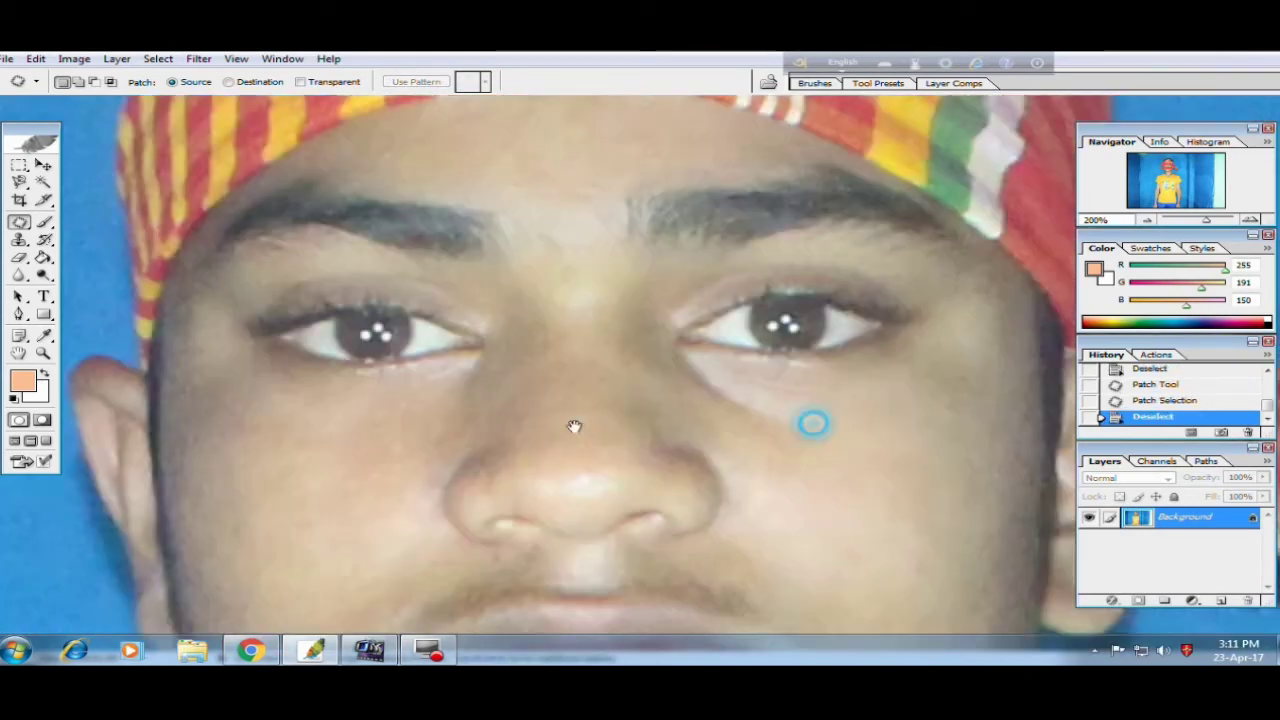
pyautogui.moveTo(563, 367)
pyautogui.mouseDown()
pyautogui.moveTo(710, 424)
pyautogui.moveTo(565, 362)
pyautogui.mouseUp()
pyautogui.moveTo(631, 389); pyautogui.dragTo(678, 438)
pyautogui.hotkey('ctrl', 'd')
# Step: Patch the cheek spot beside the nose, then zoom out to review the face
pyautogui.moveTo(651, 486)
pyautogui.mouseDown()
pyautogui.moveTo(581, 436)
pyautogui.moveTo(605, 420)
pyautogui.moveTo(663, 434)
pyautogui.mouseUp()
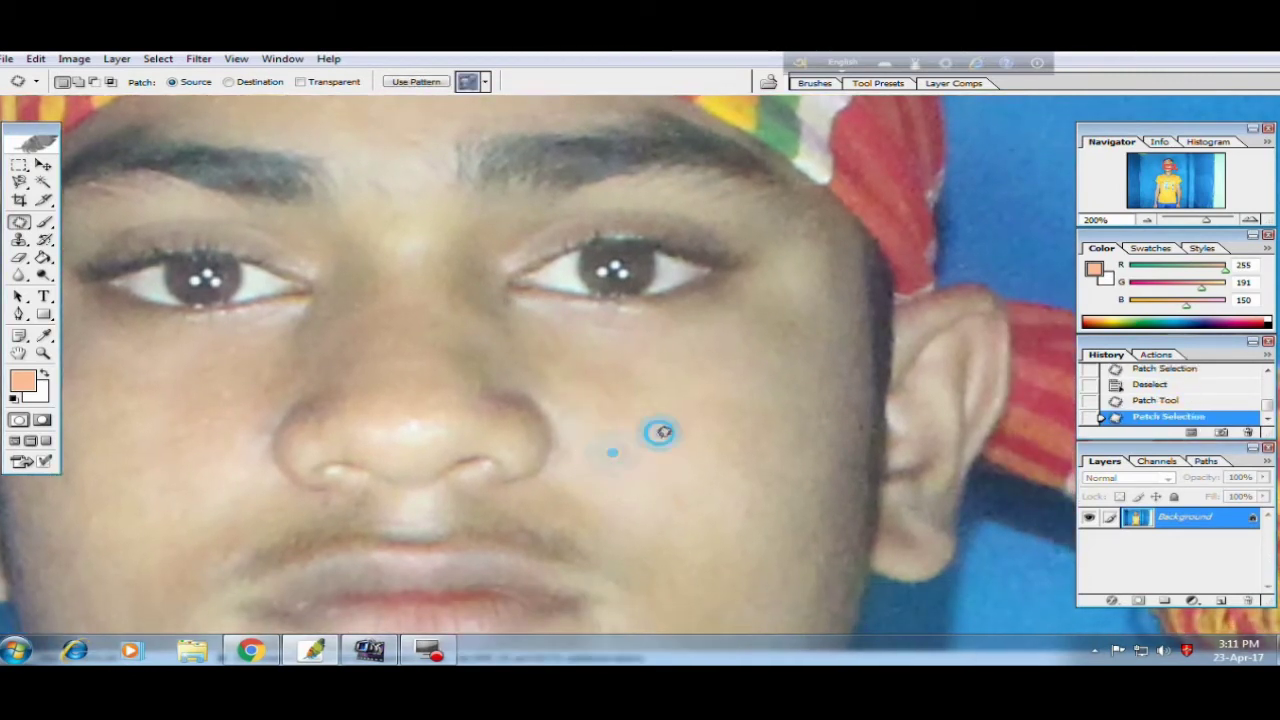
pyautogui.hotkey('ctrl', 'd')
pyautogui.moveTo(663, 611); pyautogui.dragTo(663, 511)
pyautogui.moveTo(620, 616)
pyautogui.mouseDown()
pyautogui.moveTo(533, 360)
pyautogui.moveTo(533, 506)
pyautogui.mouseUp()
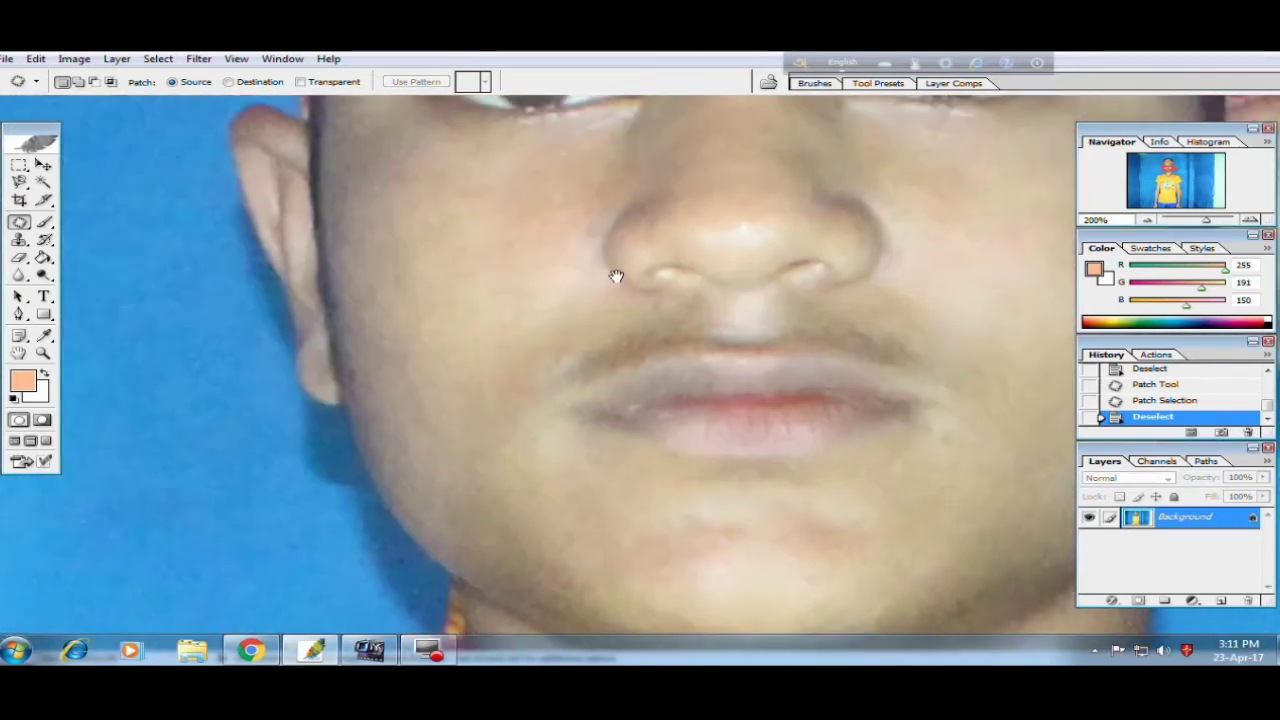
pyautogui.moveTo(666, 151); pyautogui.dragTo(666, 294)
pyautogui.moveTo(694, 100)
pyautogui.mouseDown()
pyautogui.moveTo(694, 329)
pyautogui.moveTo(710, 367)
pyautogui.mouseUp()
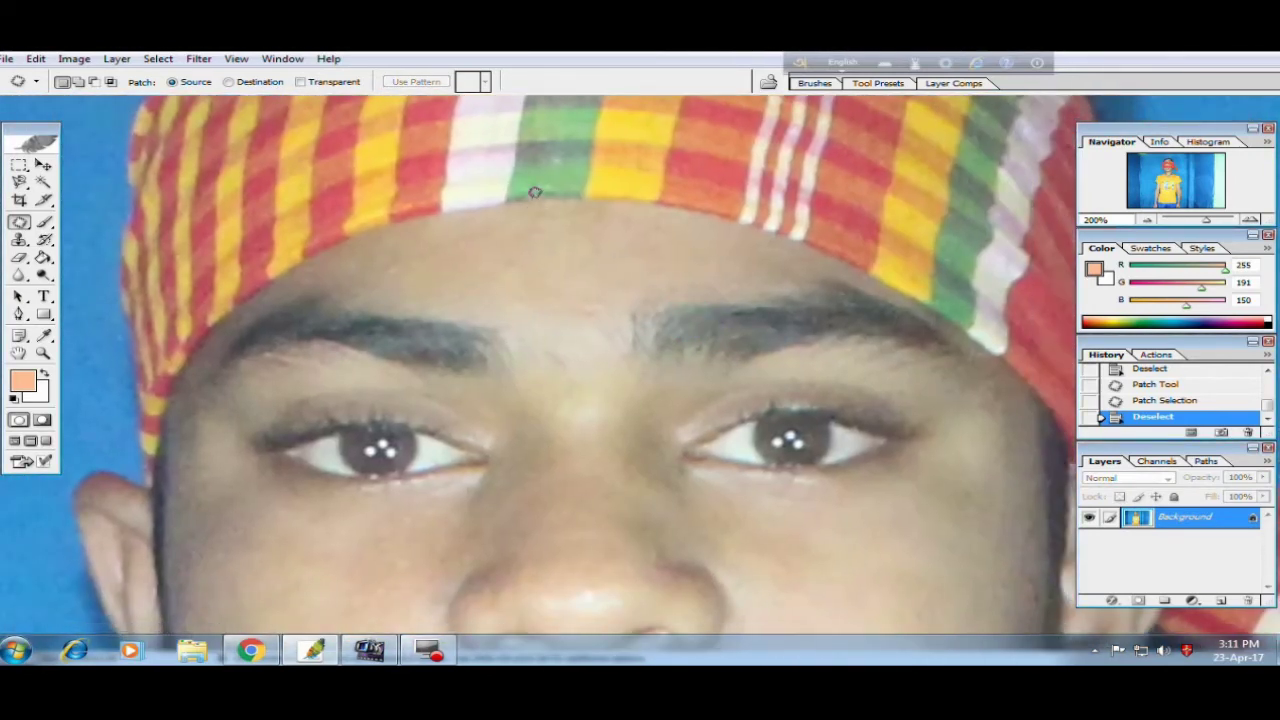
pyautogui.hotkey('ctrl', '-')
pyautogui.moveTo(532, 199)
pyautogui.mouseDown()
pyautogui.moveTo(409, 294)
pyautogui.moveTo(277, 279)
pyautogui.mouseUp()
# Step: Apply Selective Color on Yellows with Yellow -30% and Magenta -25%
pyautogui.click(74, 58)
pyautogui.moveTo(117, 101)
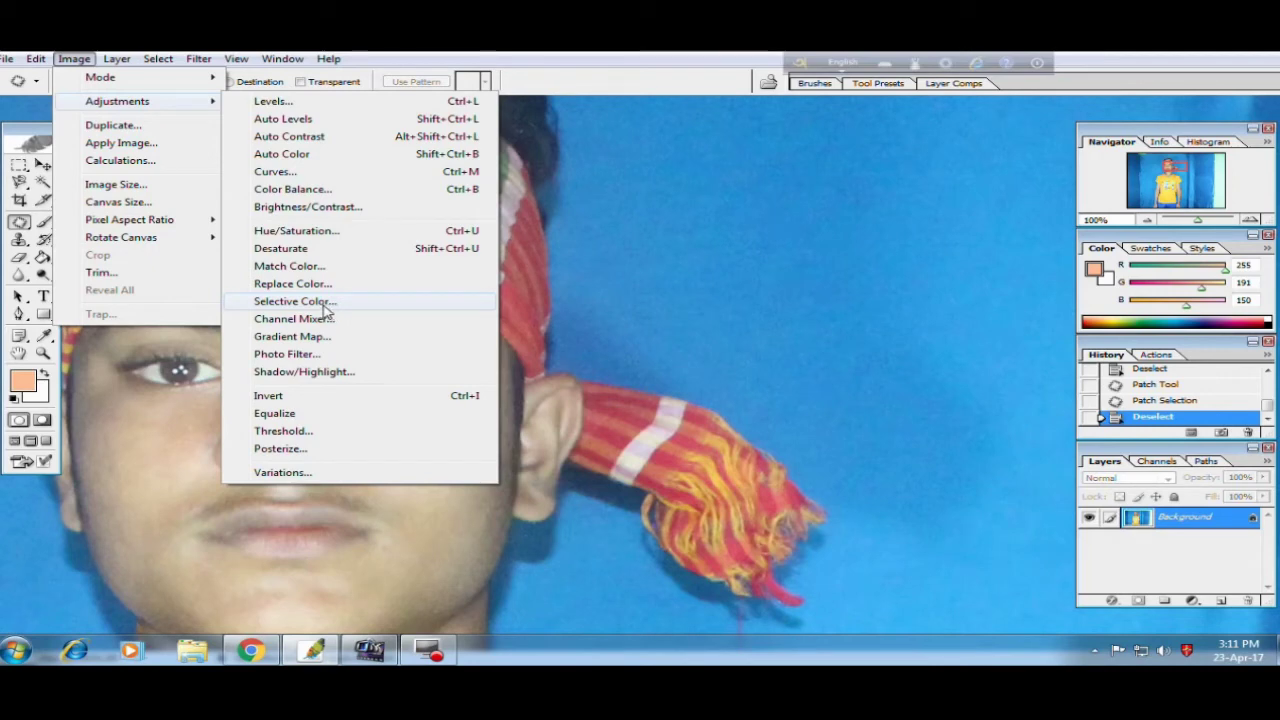
pyautogui.click(324, 305)
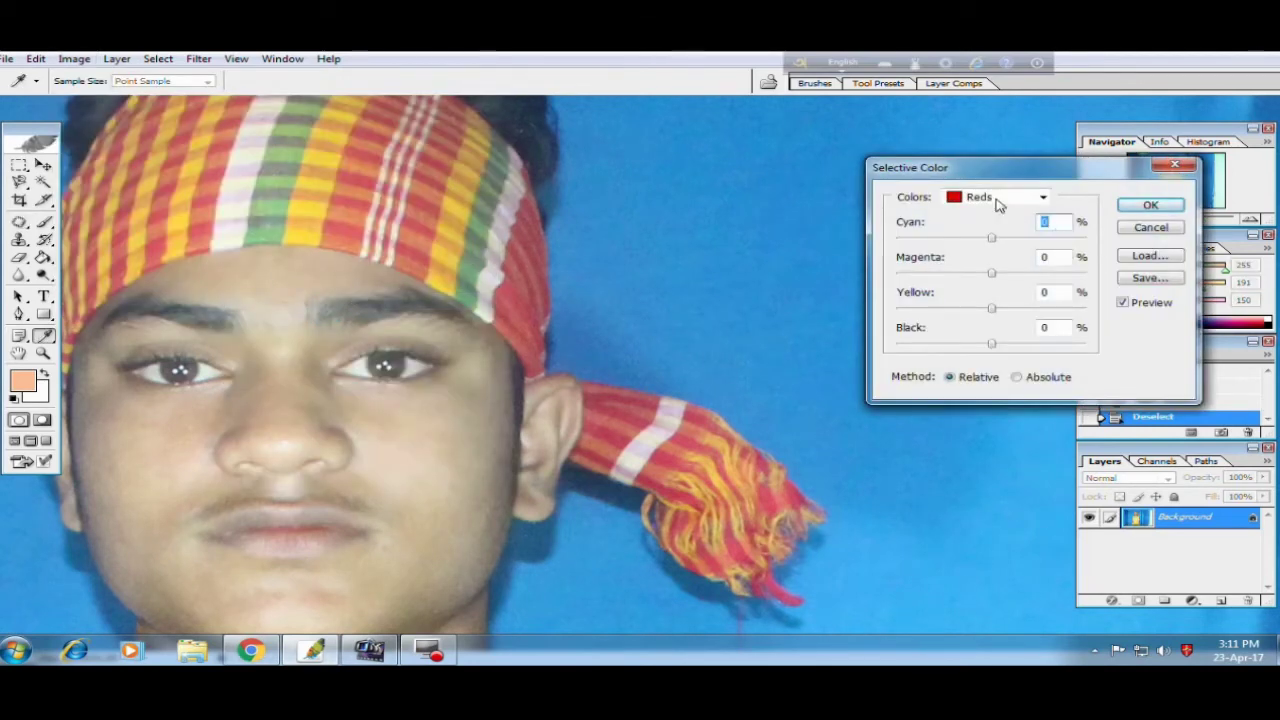
pyautogui.click(997, 204)
pyautogui.click(990, 212)
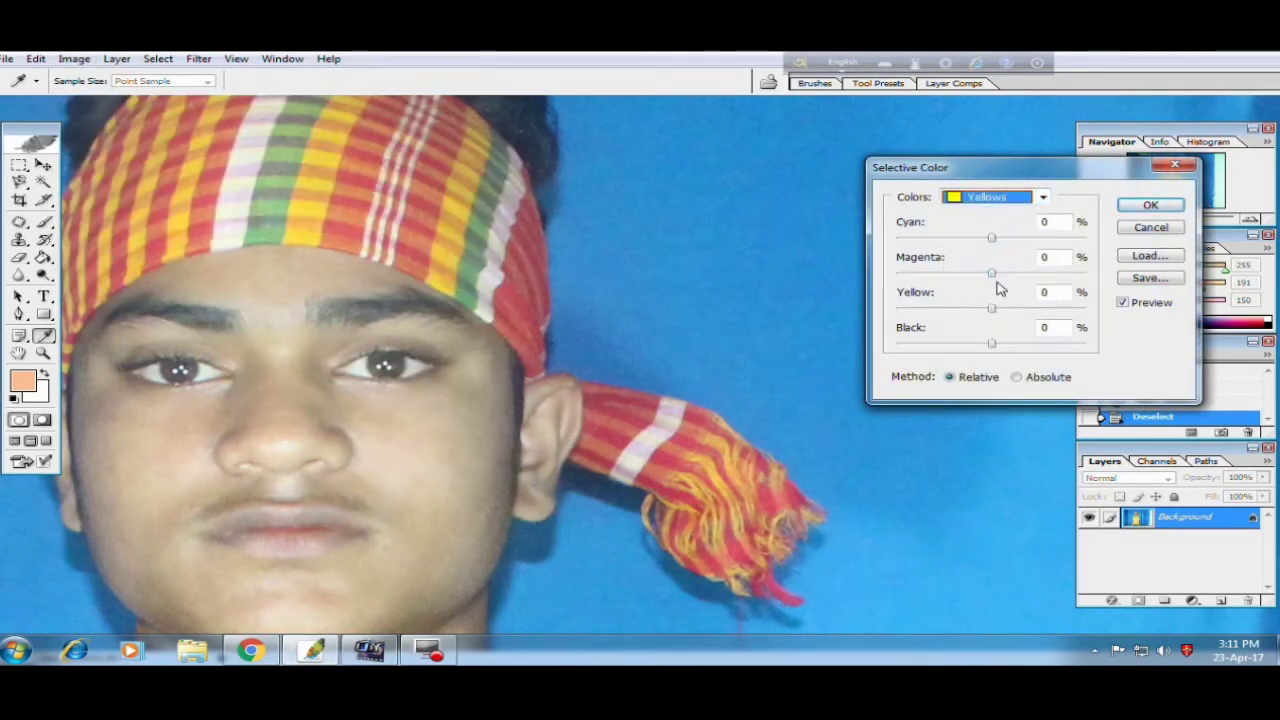
pyautogui.moveTo(991, 308); pyautogui.dragTo(966, 313)
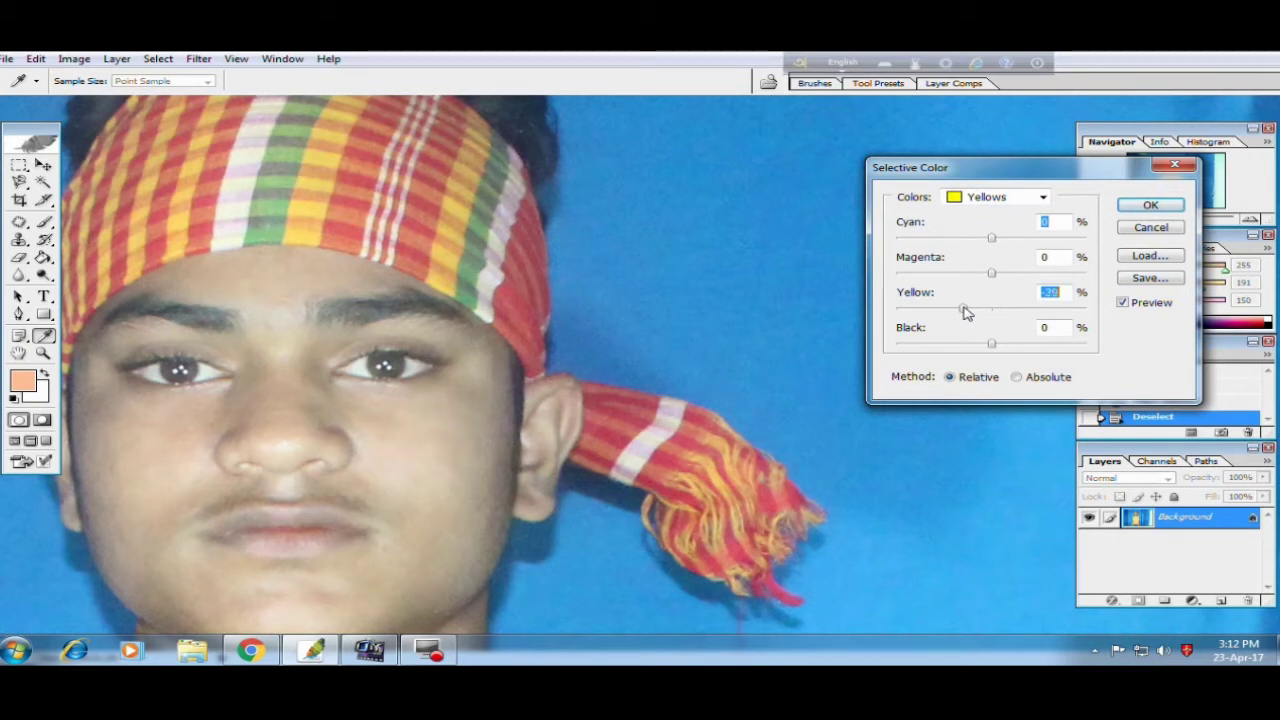
pyautogui.press('Up')
pyautogui.press('Up')
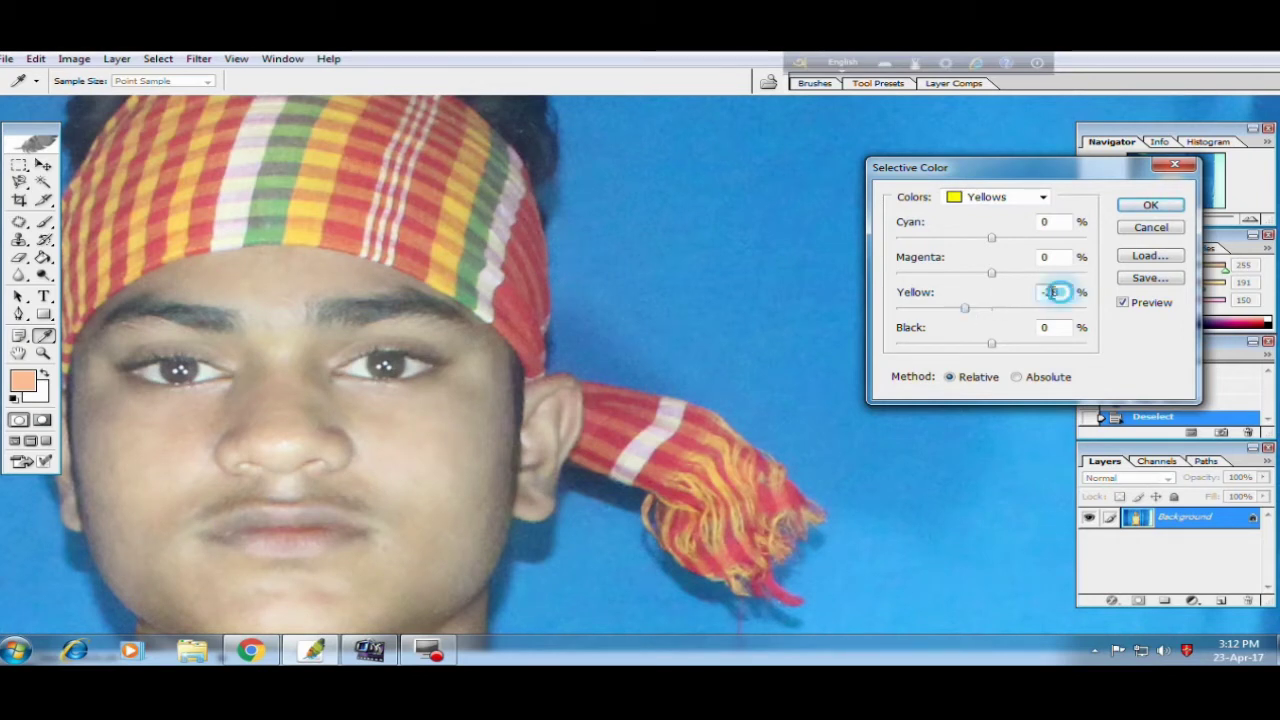
pyautogui.write('0')
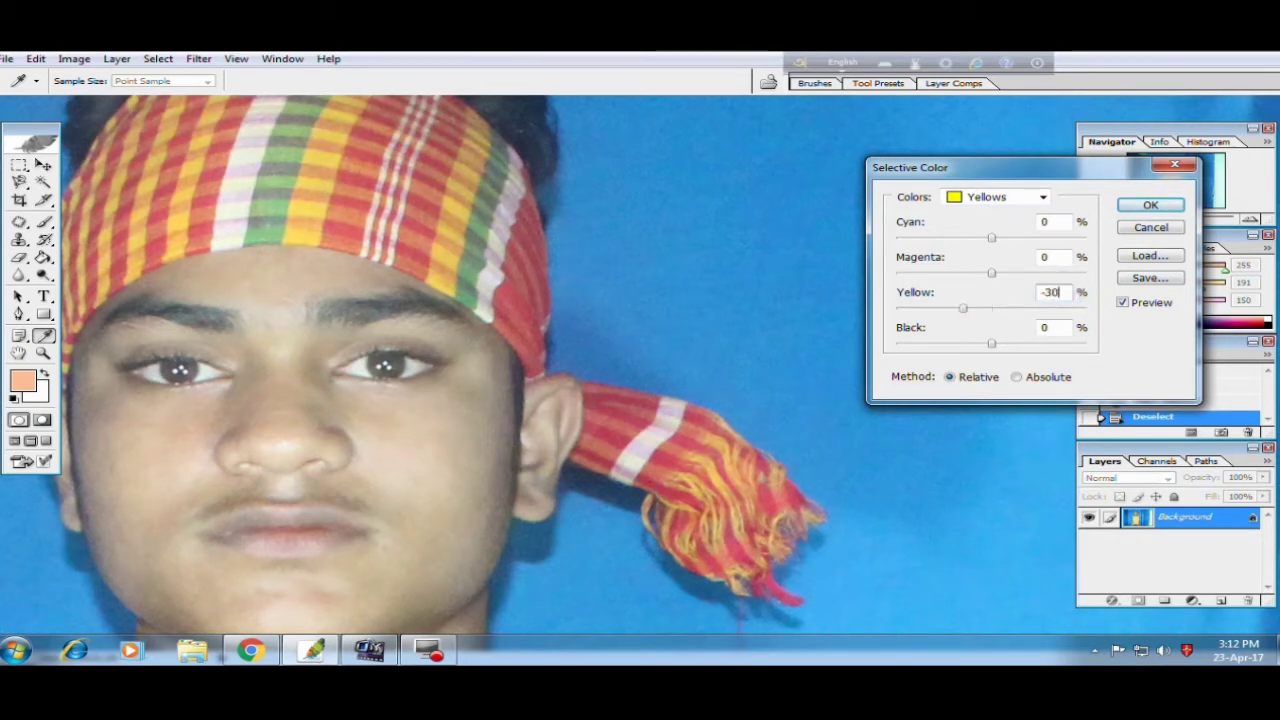
pyautogui.doubleClick(1055, 258)
pyautogui.write('5')
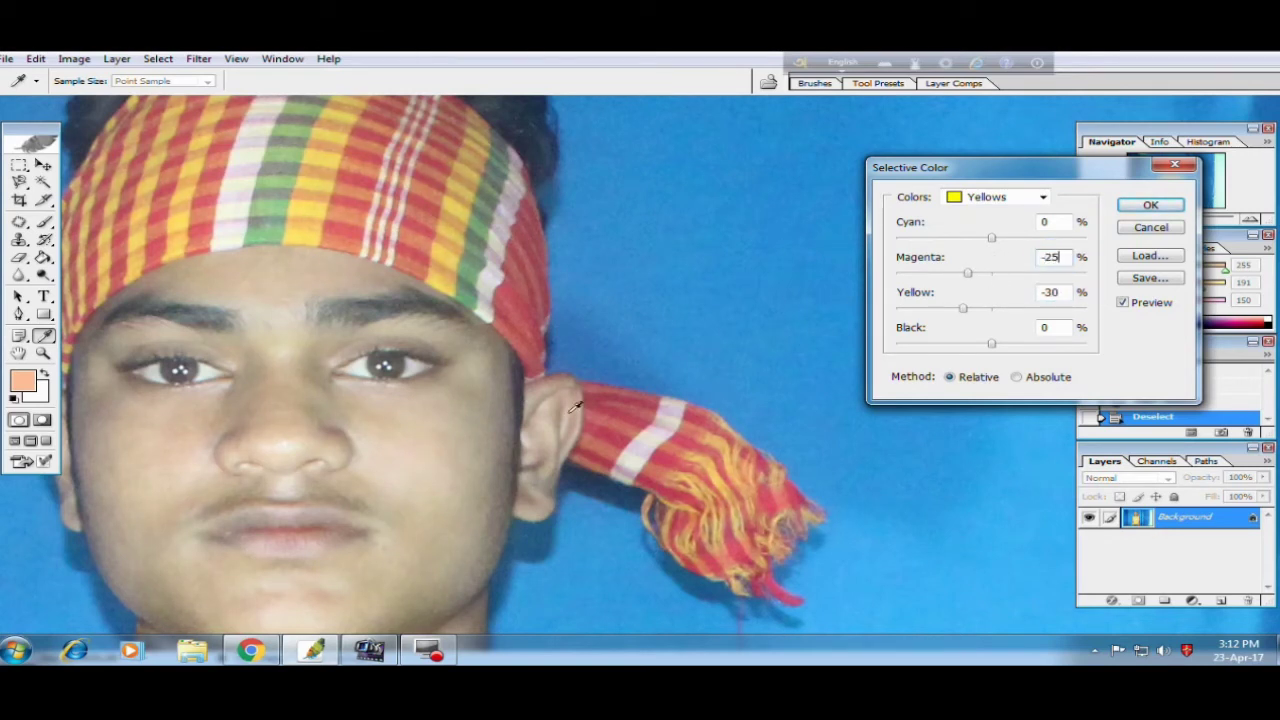
pyautogui.click(1151, 205)
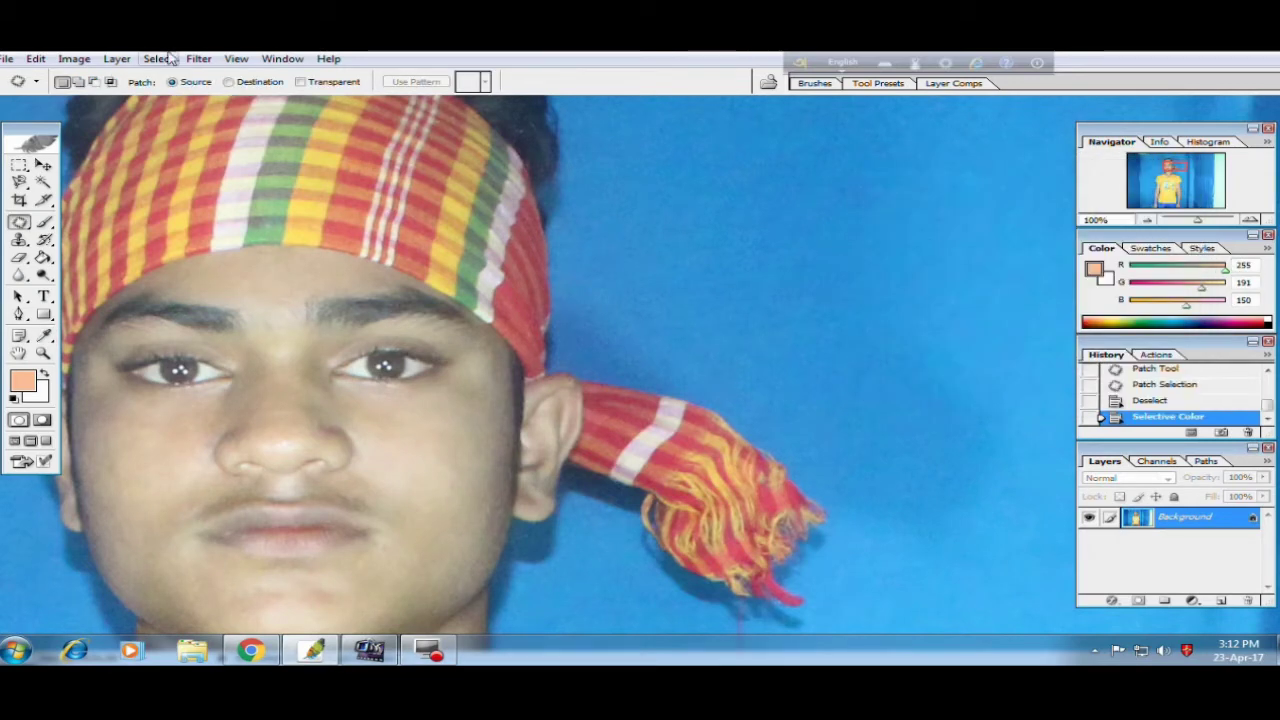
# Step: Apply Selective Color on Blacks with Black +16%
pyautogui.click(74, 58)
pyautogui.moveTo(117, 101)
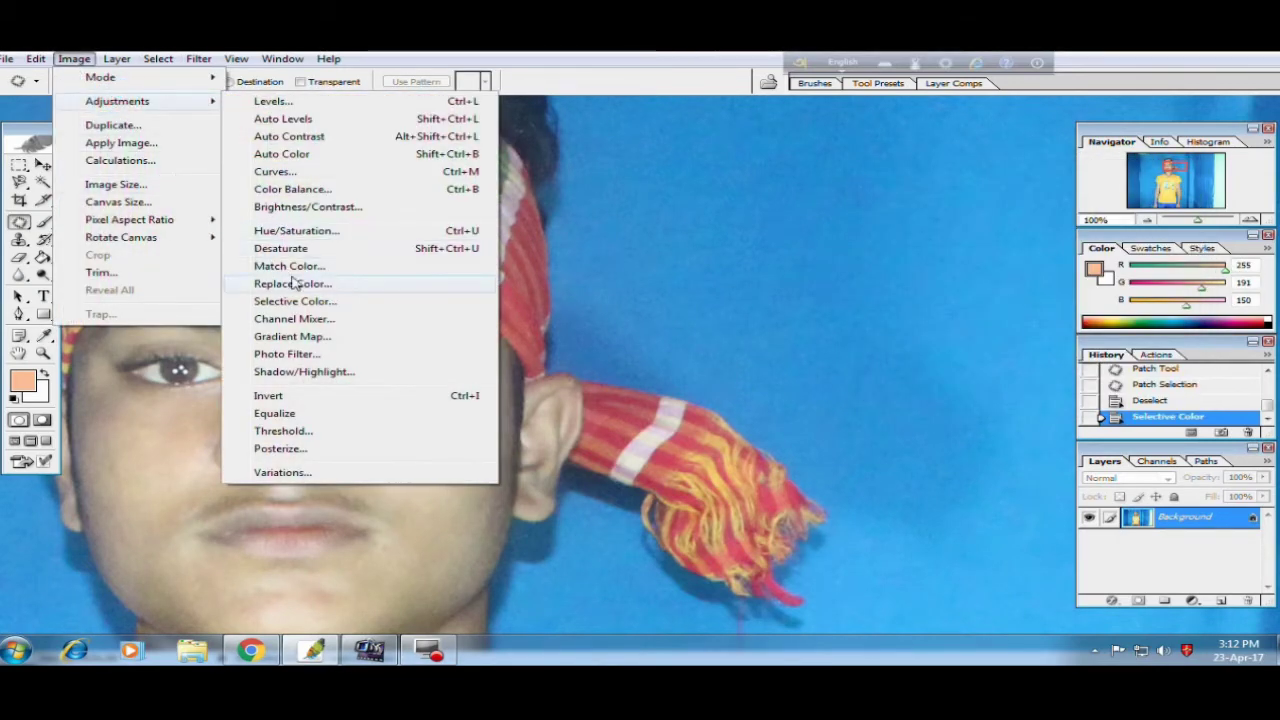
pyautogui.click(291, 303)
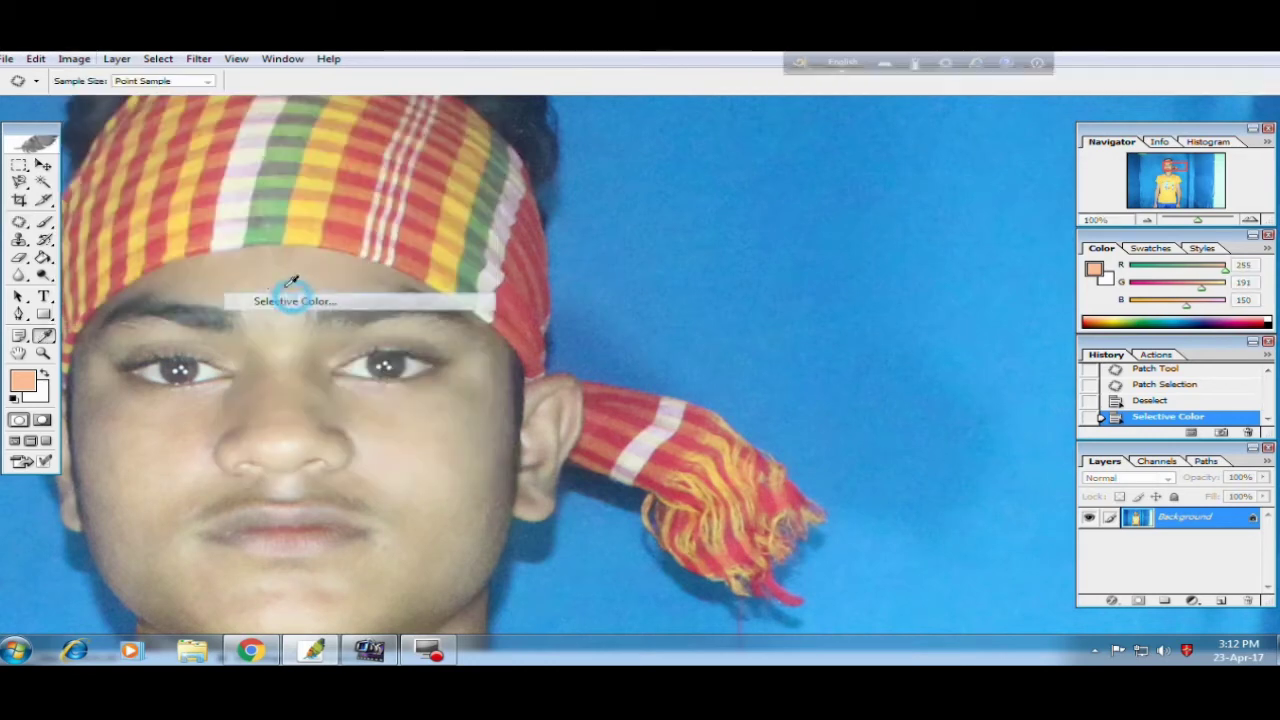
pyautogui.click(968, 197)
pyautogui.click(988, 318)
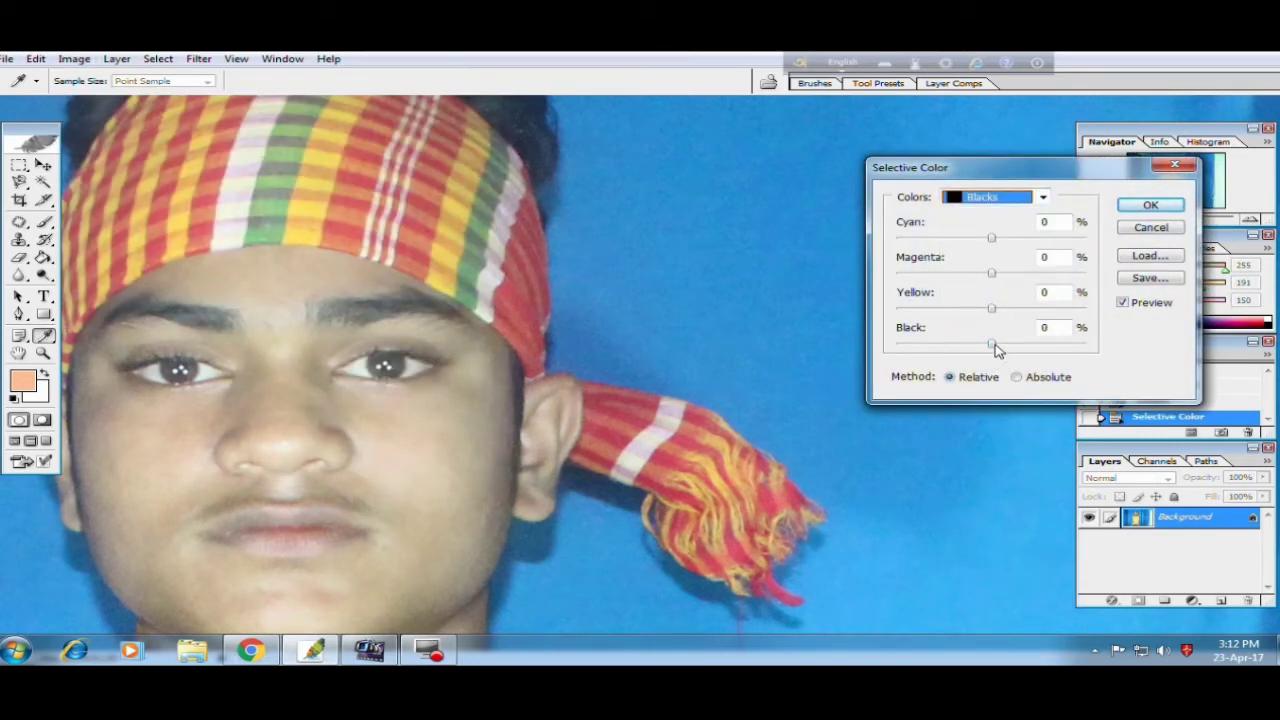
pyautogui.moveTo(992, 343); pyautogui.dragTo(1022, 352)
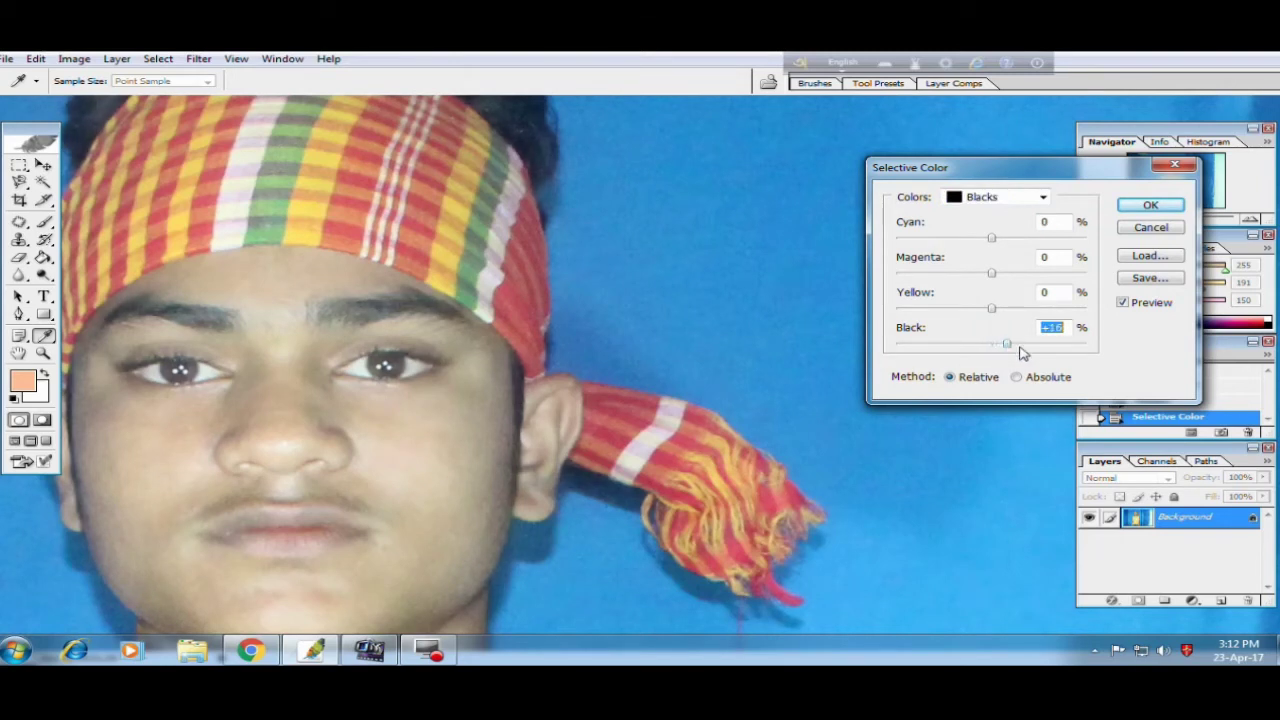
pyautogui.click(1140, 208)
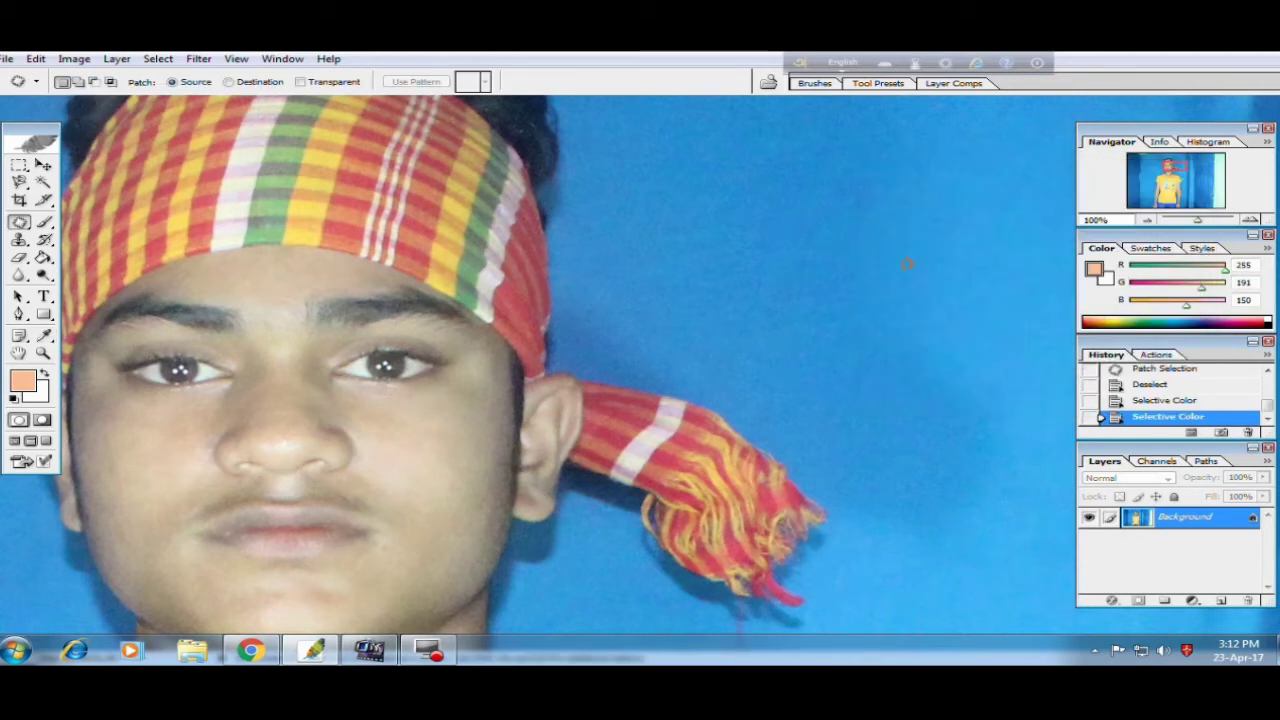
# Step: Zoom in to inspect the ear and headscarf knot, then recentre the full portrait
pyautogui.hotkey('ctrl', '+')
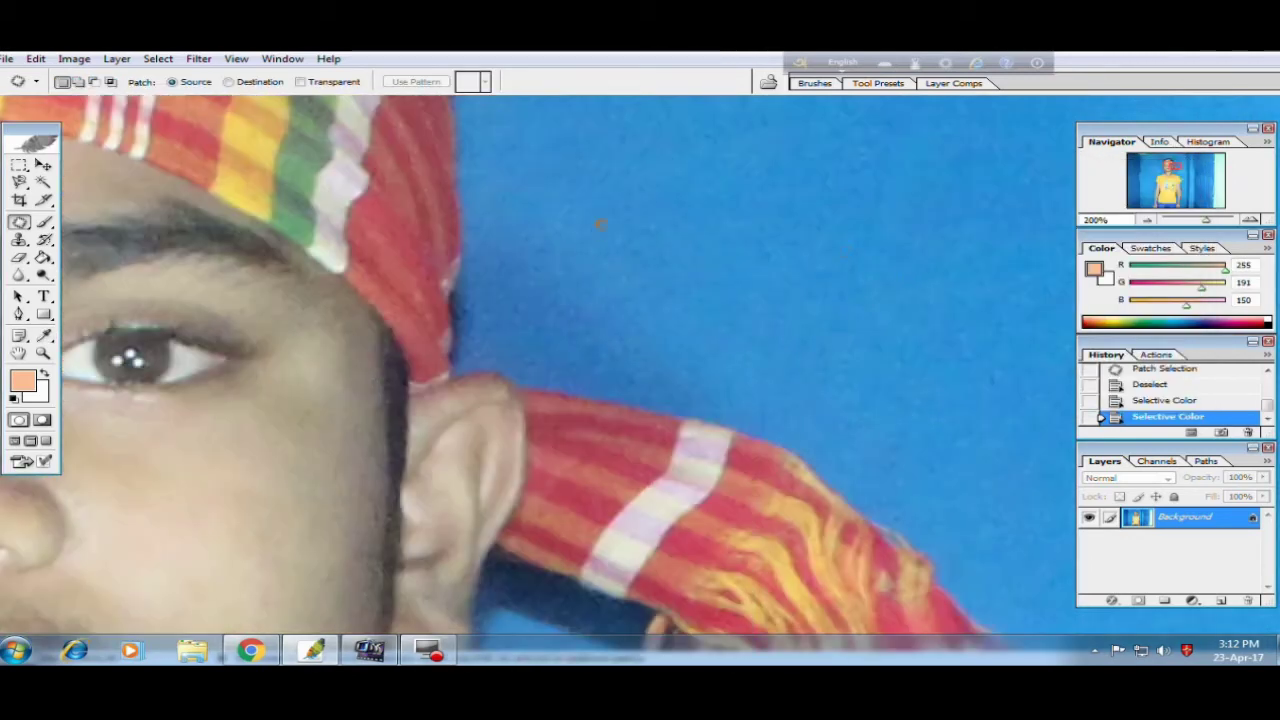
pyautogui.moveTo(346, 329); pyautogui.dragTo(740, 315)
pyautogui.hotkey('ctrl', '-')
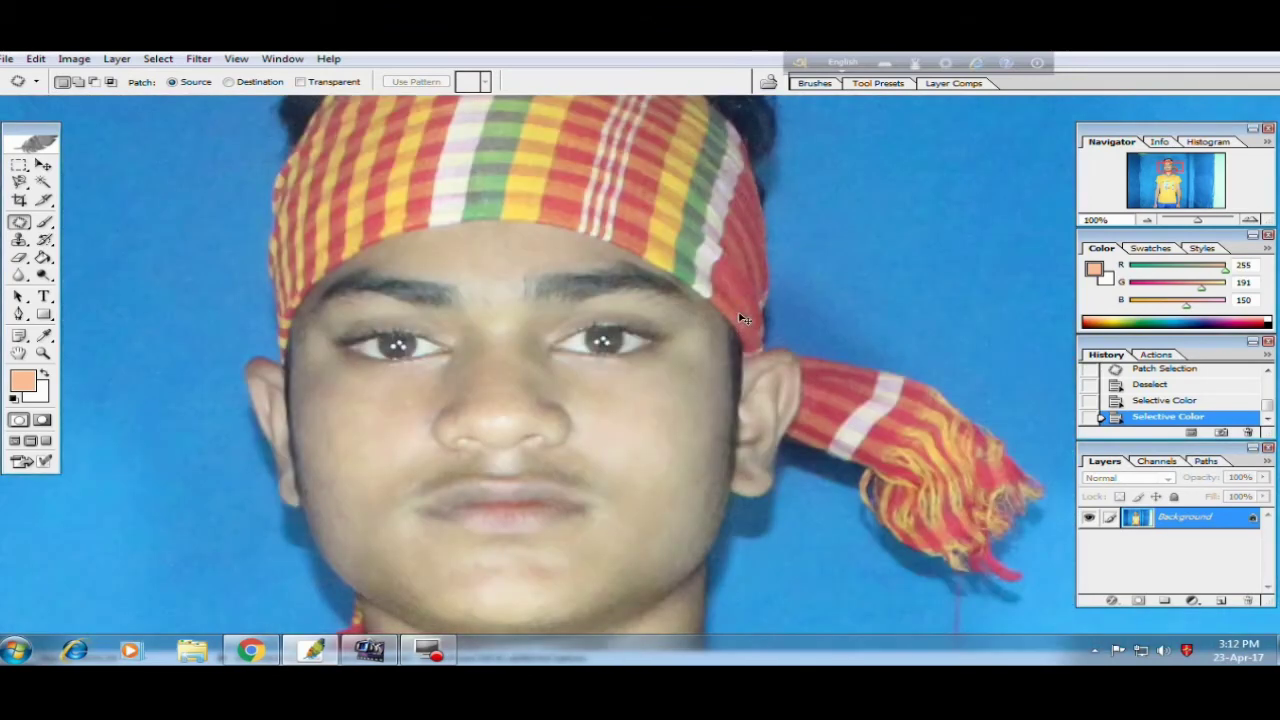
pyautogui.moveTo(515, 136); pyautogui.dragTo(448, 118)
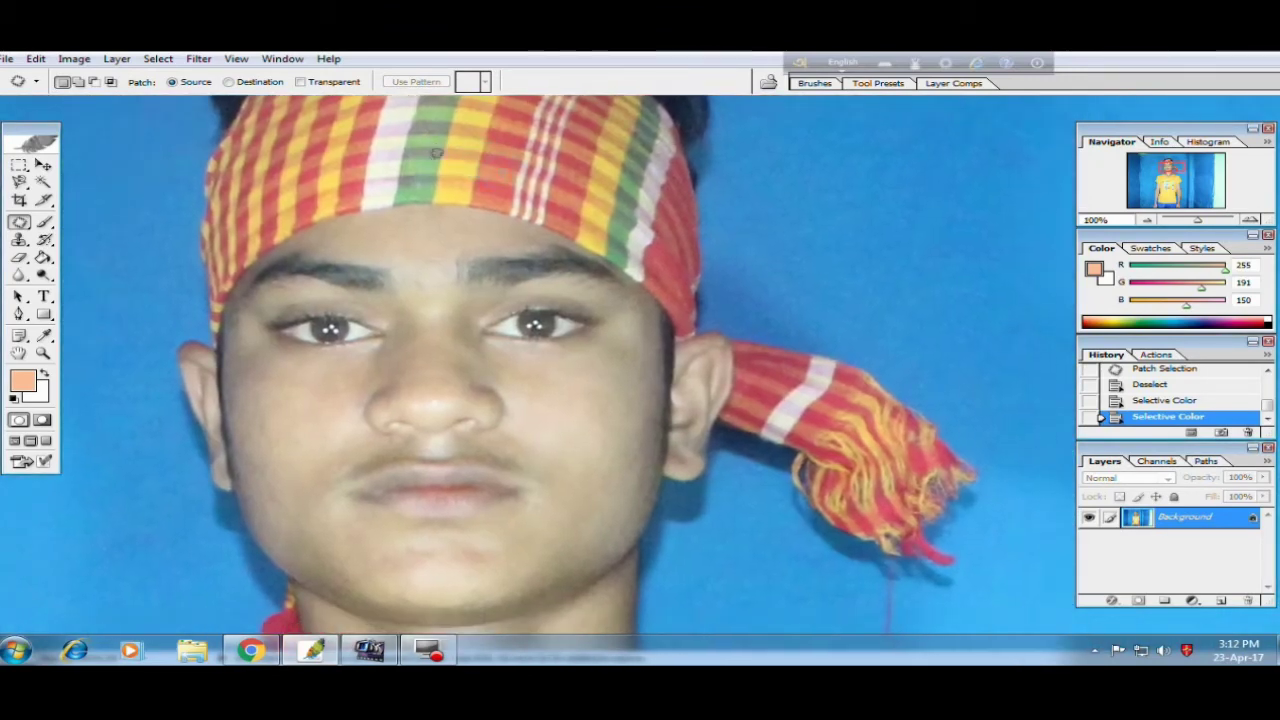
pyautogui.click(203, 60)
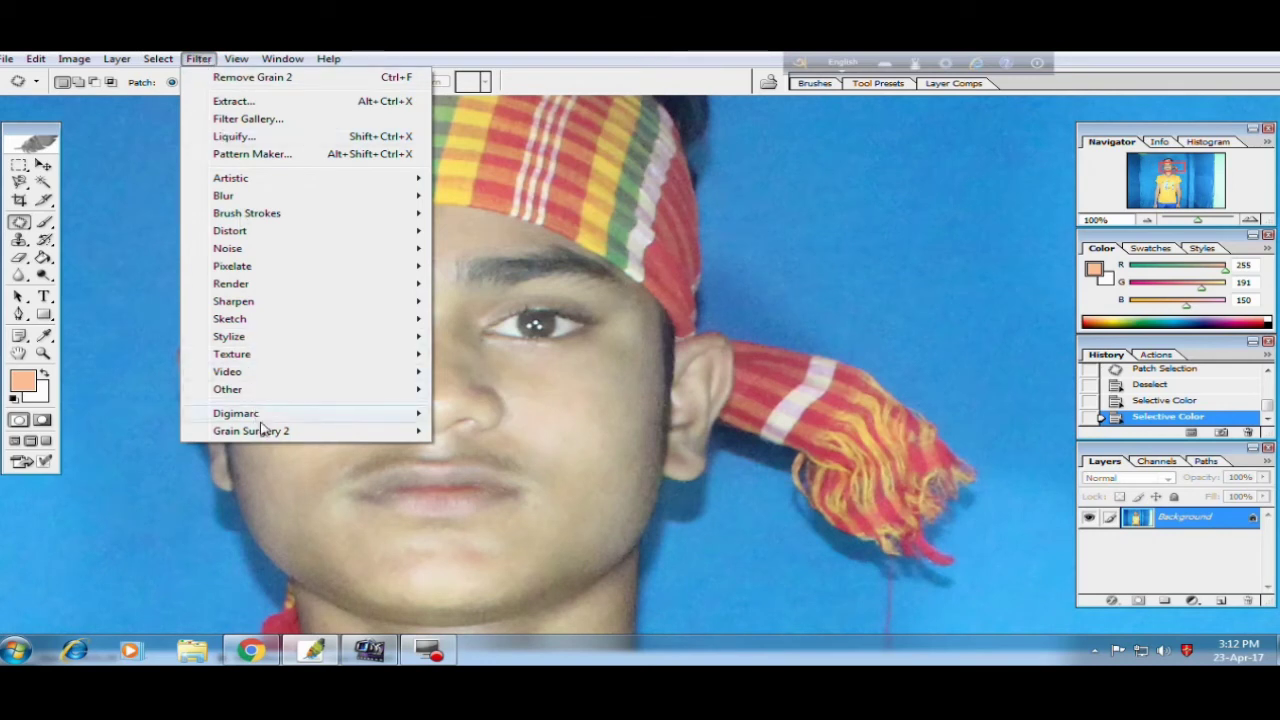
pyautogui.moveTo(251, 431)
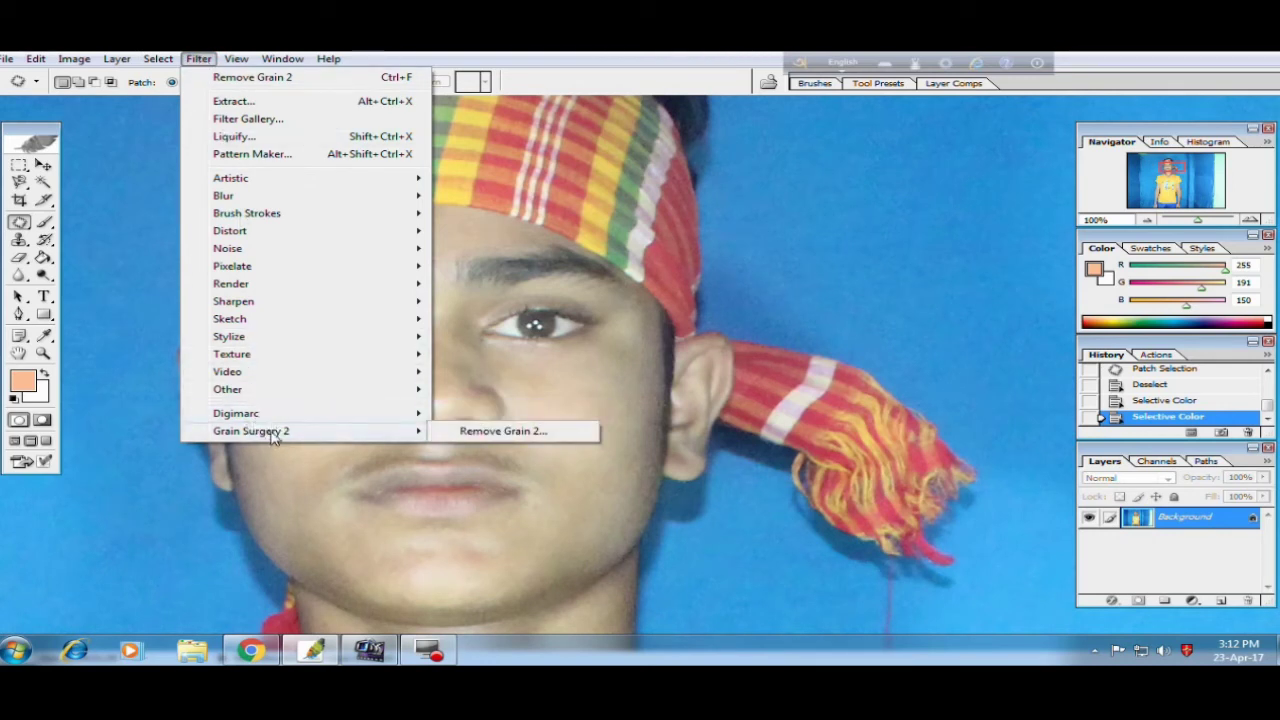
# Step: Run Grain Surgery 2 Remove Grain with Noise Reduction at 115%
pyautogui.click(532, 432)
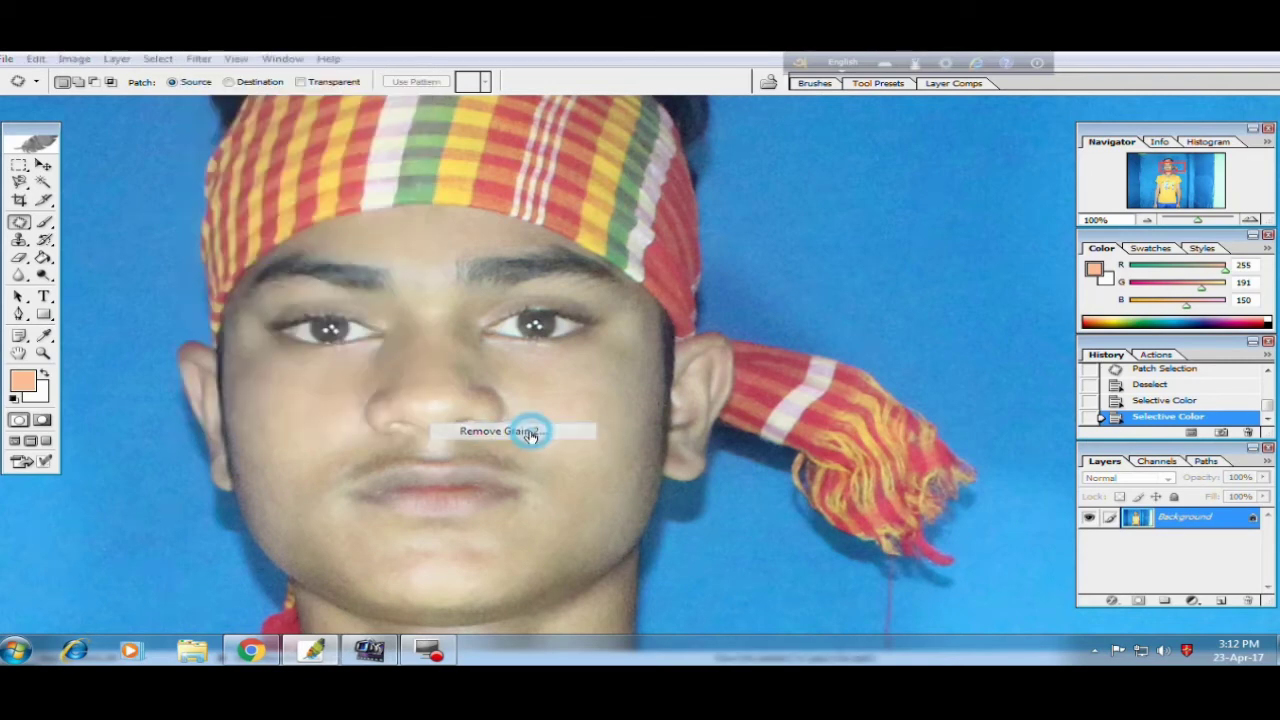
pyautogui.moveTo(640, 249)
pyautogui.mouseDown()
pyautogui.moveTo(751, 297)
pyautogui.moveTo(783, 271)
pyautogui.moveTo(783, 252)
pyautogui.moveTo(746, 323)
pyautogui.moveTo(678, 368)
pyautogui.mouseUp()
pyautogui.click(504, 431)
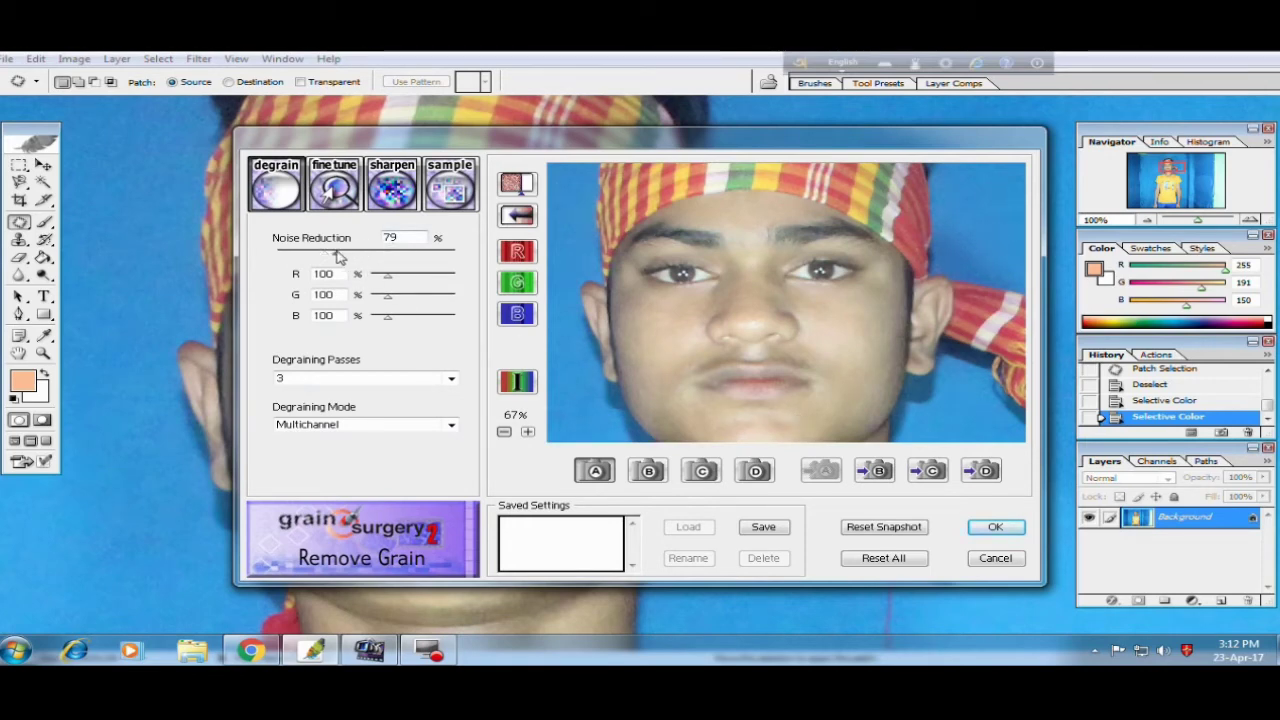
pyautogui.moveTo(338, 257); pyautogui.dragTo(336, 253)
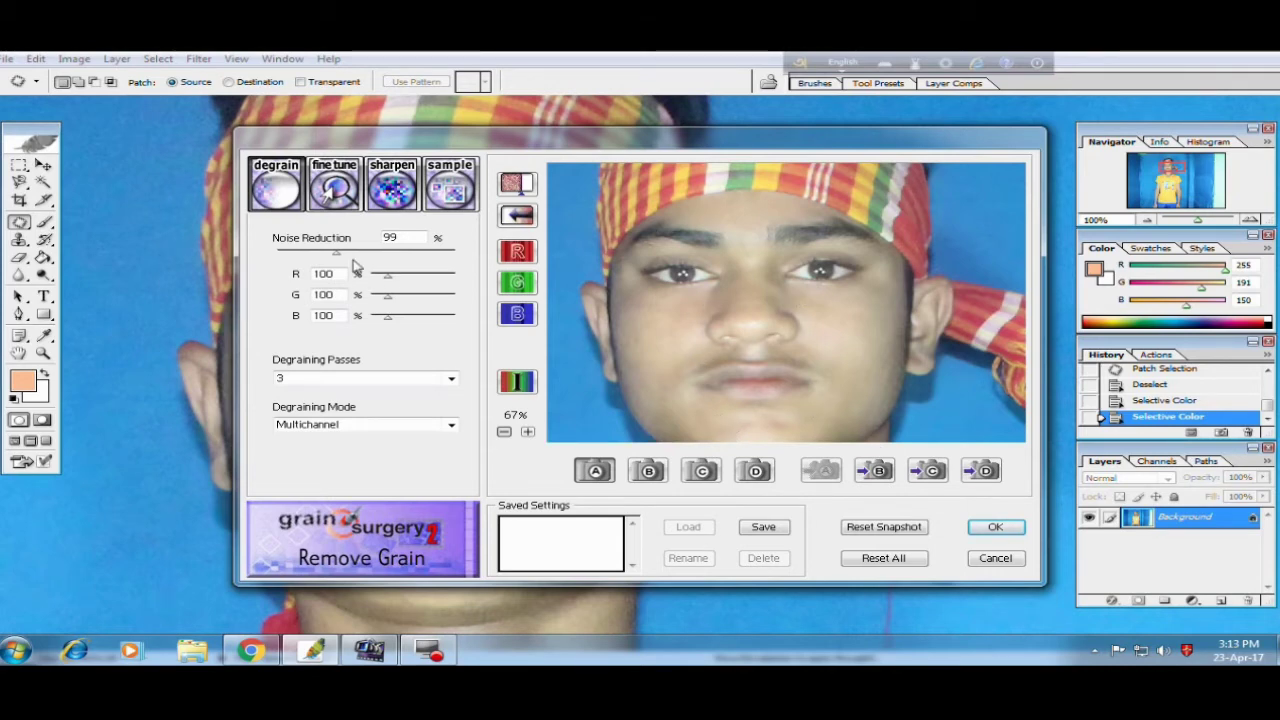
pyautogui.moveTo(348, 256); pyautogui.dragTo(357, 256)
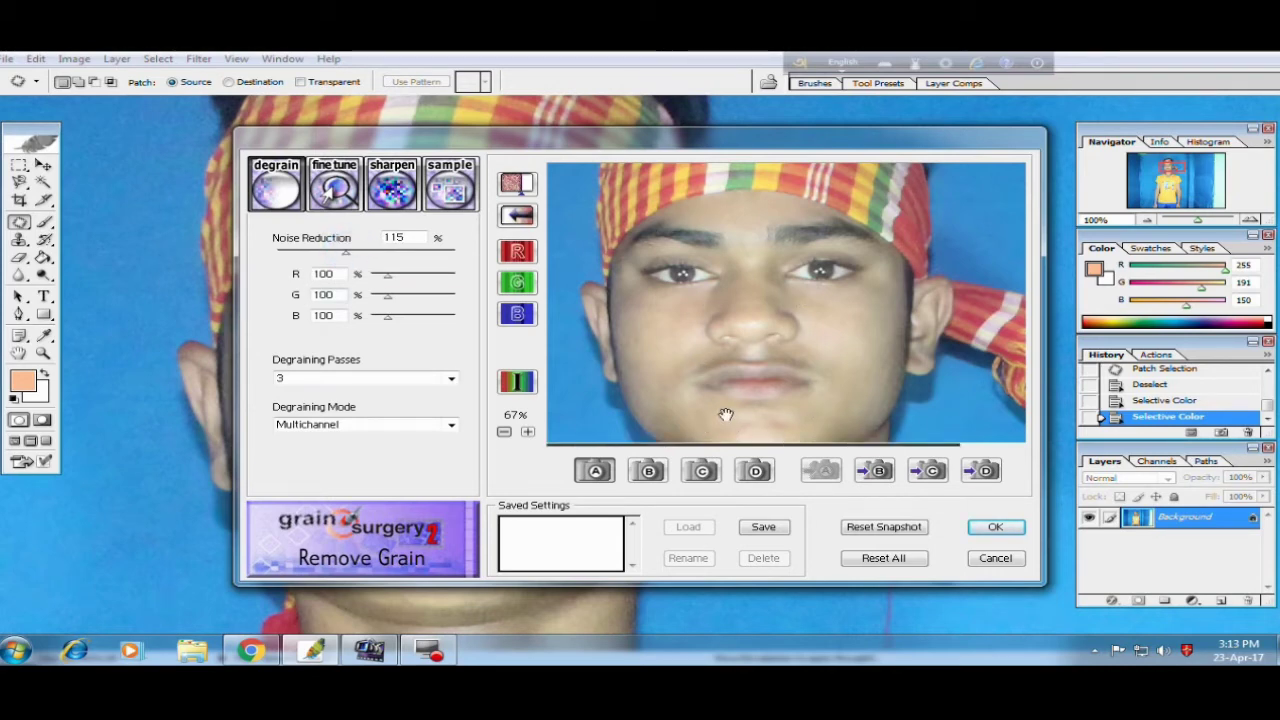
pyautogui.click(990, 527)
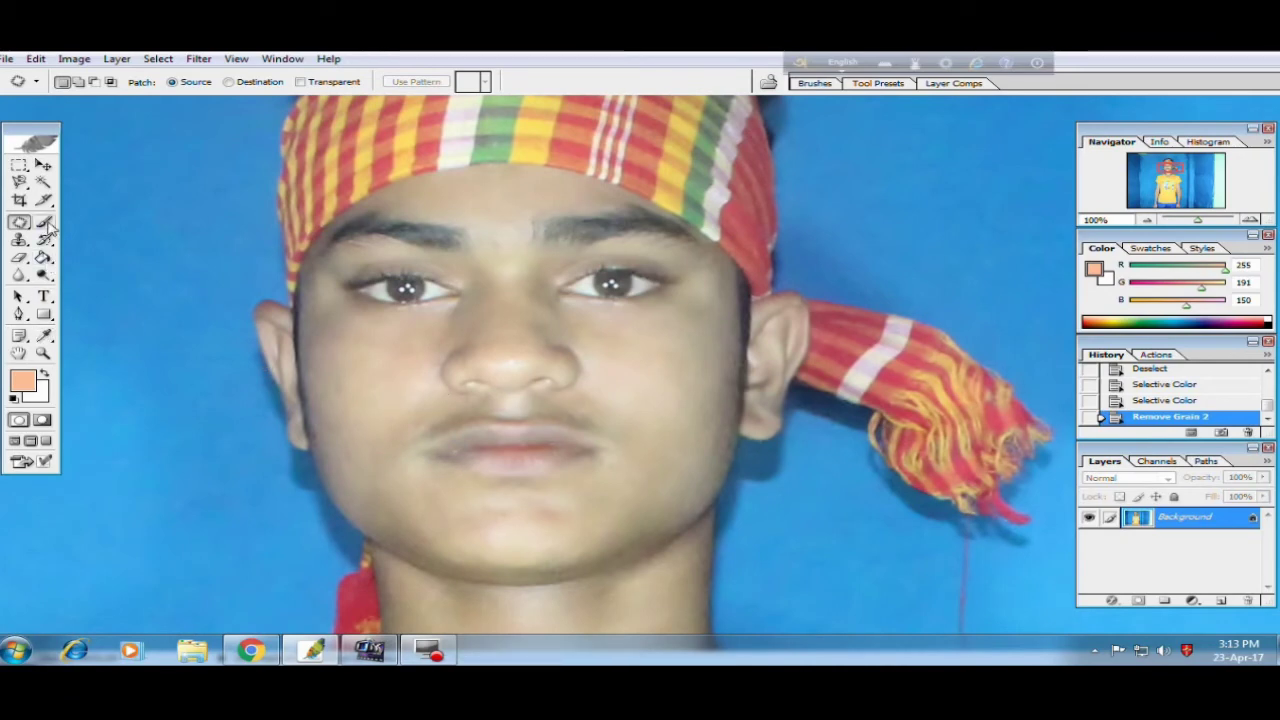
# Step: Pick the Brush tool and sample the cheek skin tone E4D2B9 as foreground colour
pyautogui.click(43, 222)
pyautogui.click(18, 382)
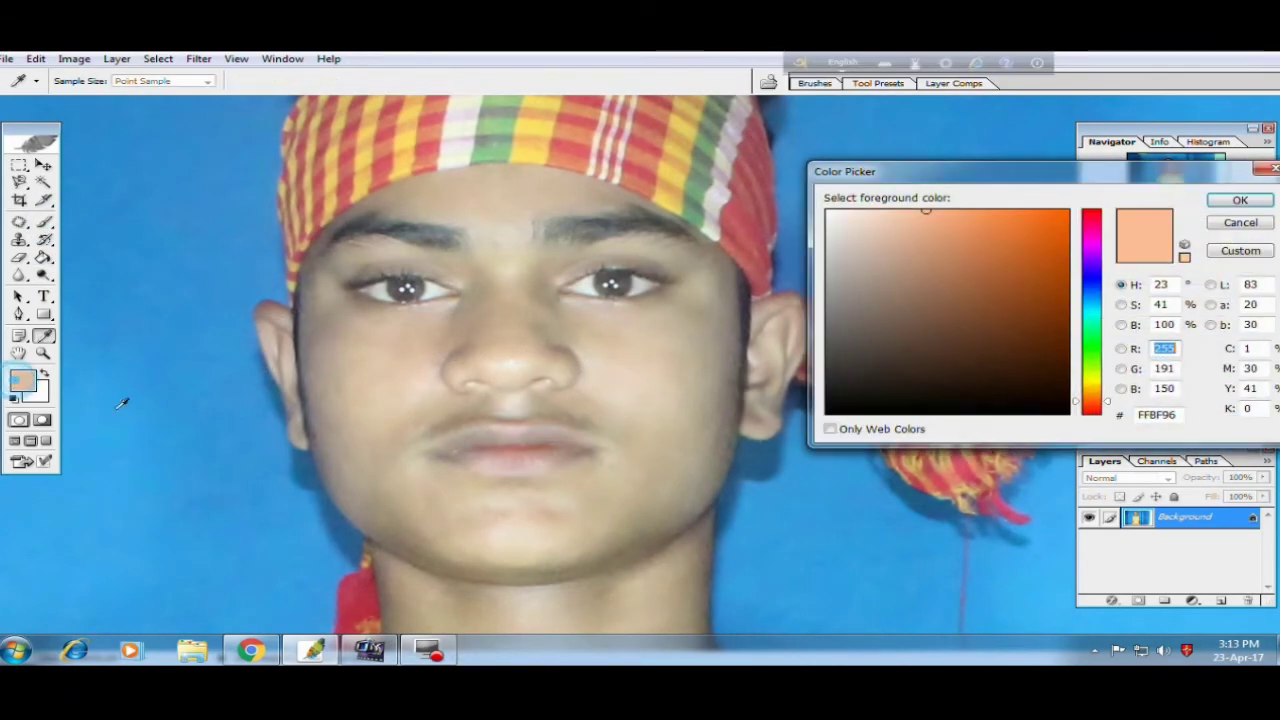
pyautogui.click(652, 373)
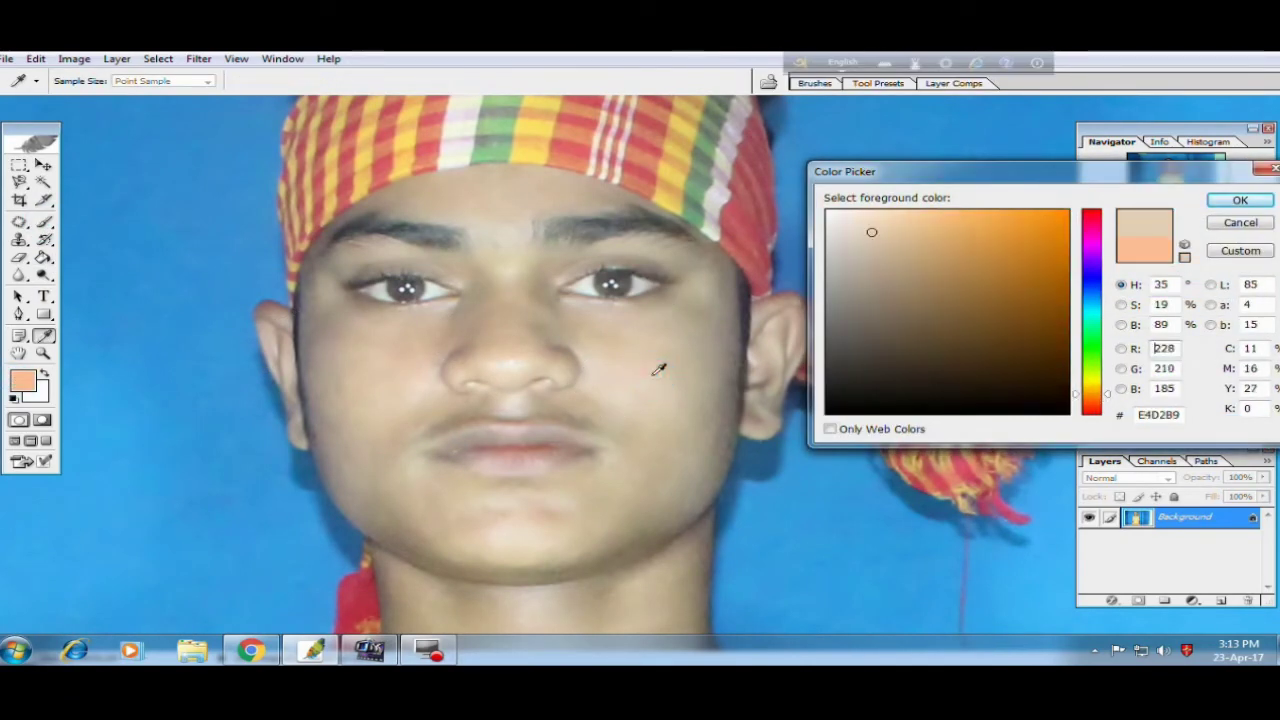
pyautogui.press('Return')
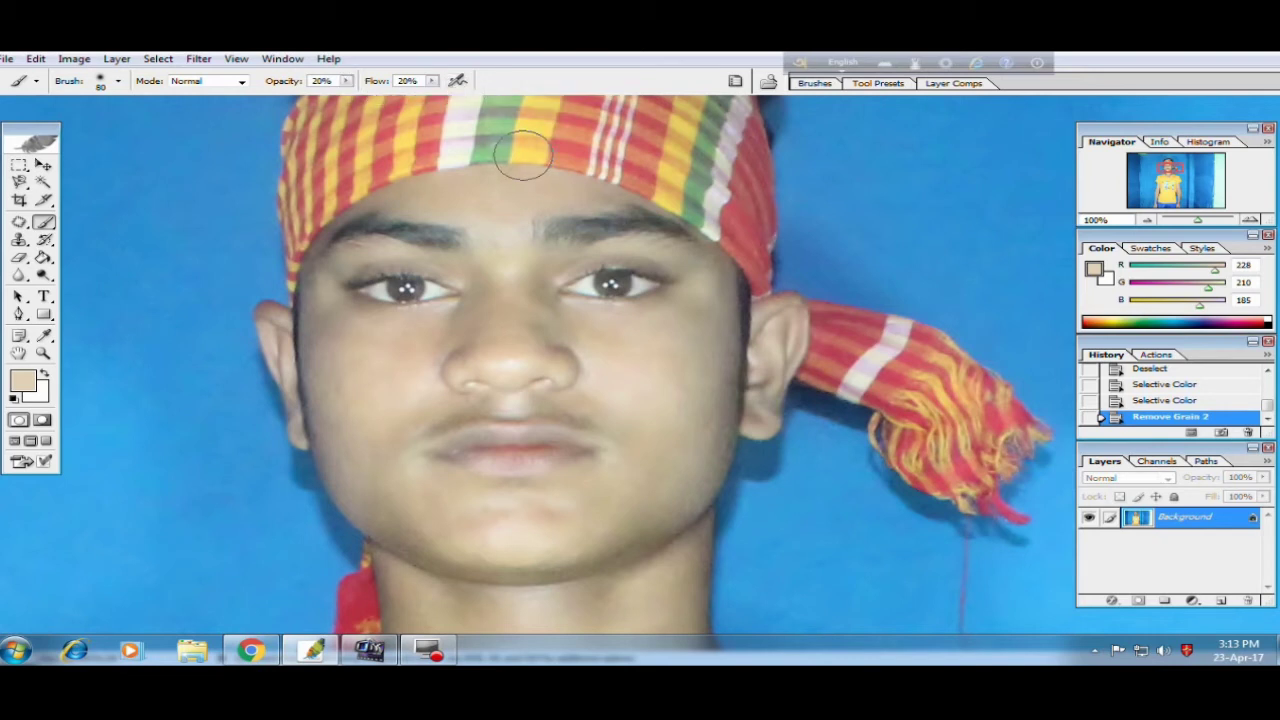
# Step: Shrink the brush to size 50 and dab skin tone onto the cheek beside the nose
pyautogui.moveTo(617, 371)
pyautogui.mouseDown()
pyautogui.moveTo(536, 296)
pyautogui.moveTo(586, 343)
pyautogui.mouseUp()
pyautogui.hotkey('ctrl', '+')
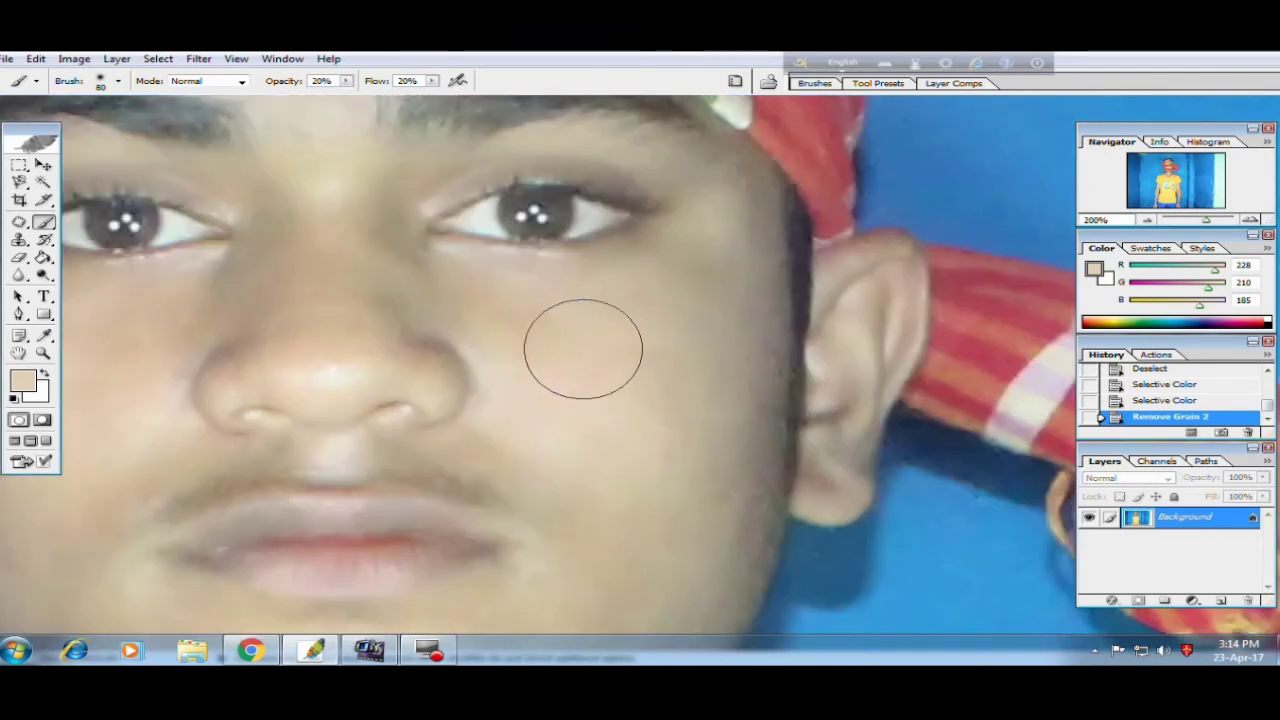
pyautogui.press('[')
pyautogui.press('[')
pyautogui.press('[')
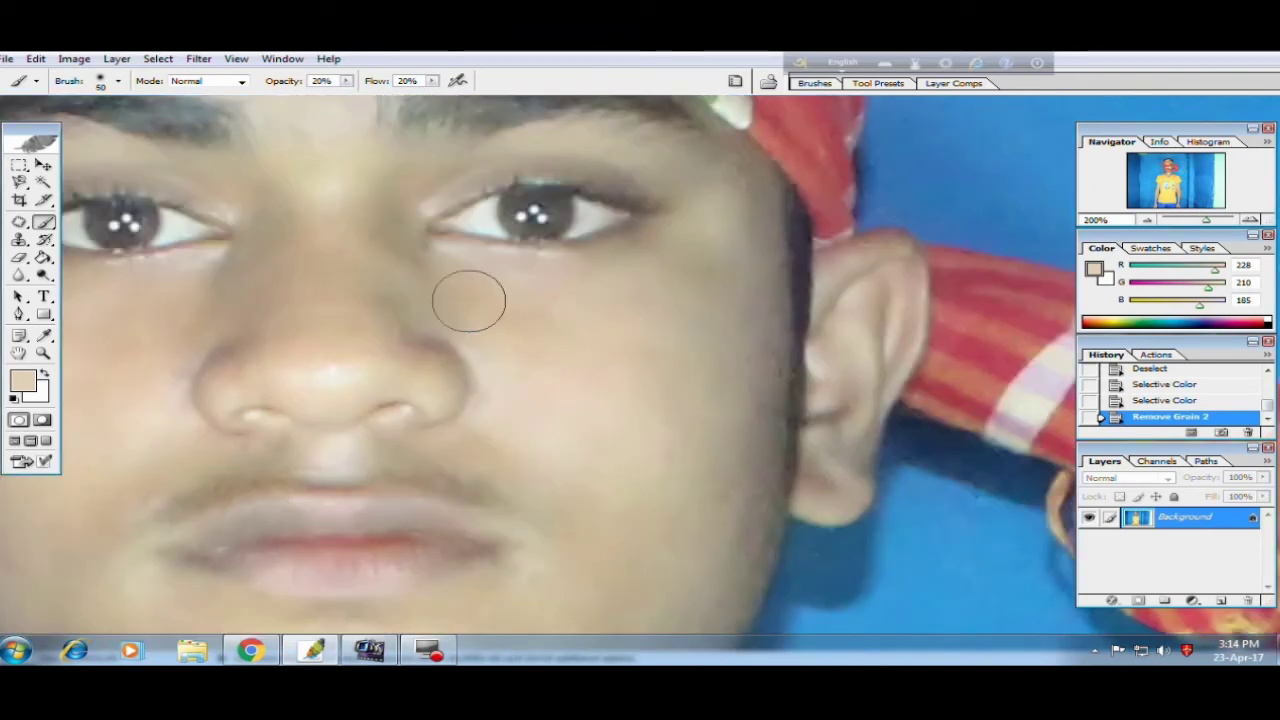
pyautogui.hotkey('ctrl', '-')
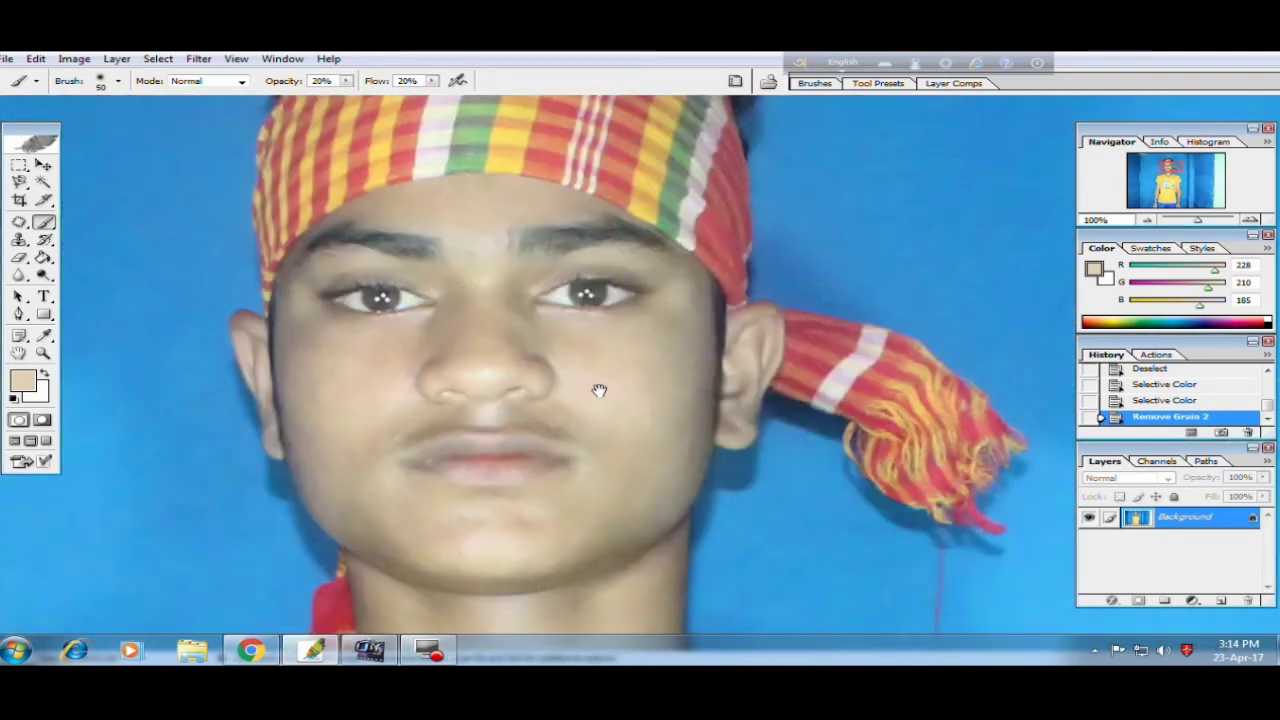
pyautogui.moveTo(598, 390); pyautogui.dragTo(483, 380)
pyautogui.click(545, 288)
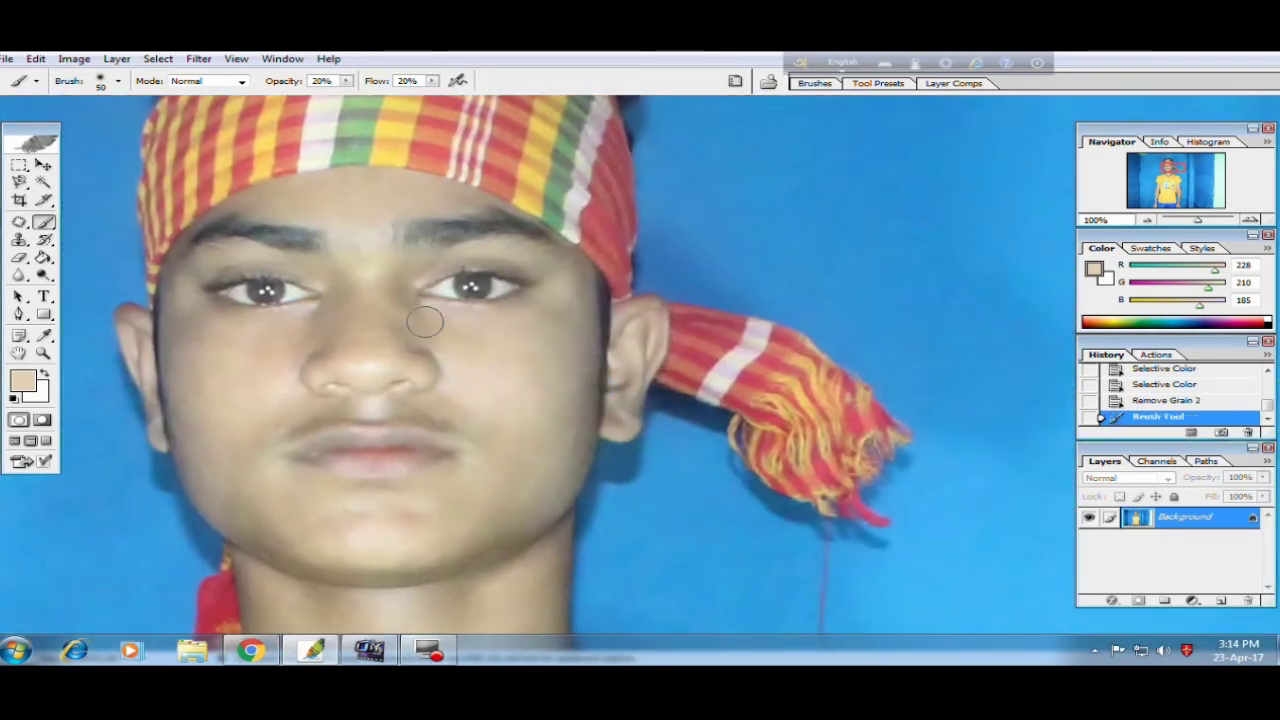
pyautogui.click(510, 318)
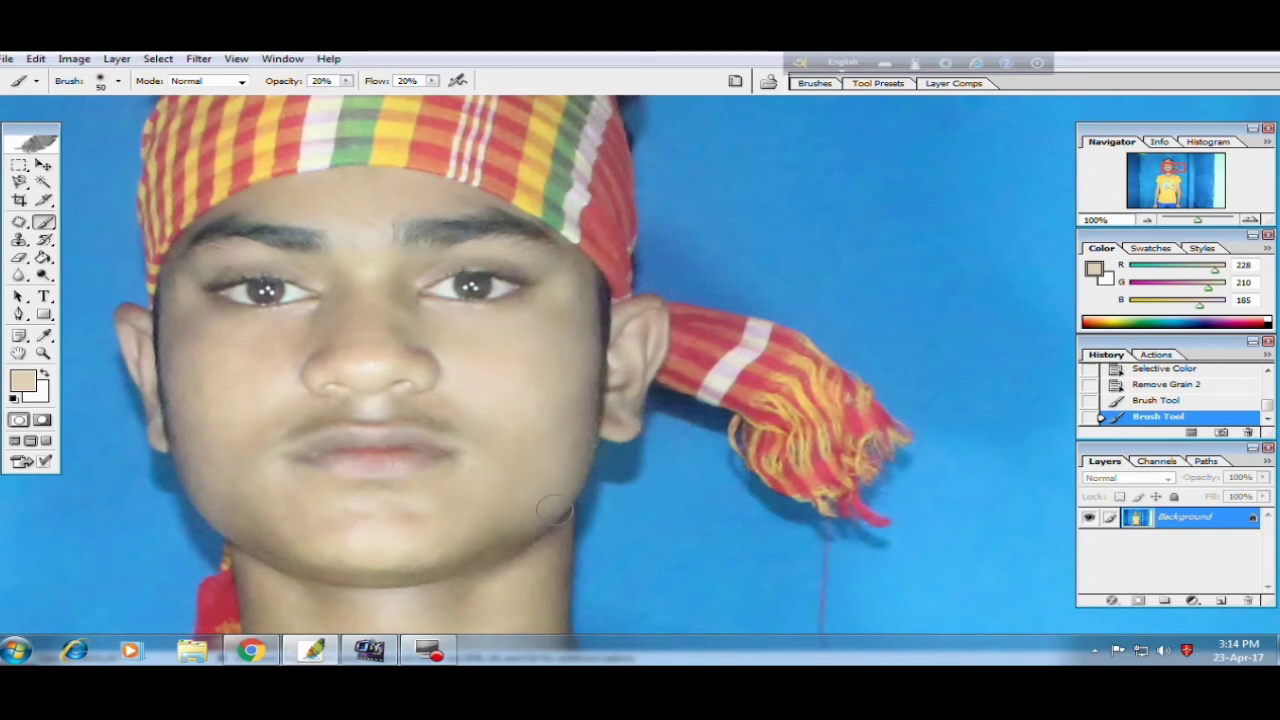
# Step: Paint skin tone along the jawline and the cheek near the mouth
pyautogui.moveTo(555, 512); pyautogui.dragTo(486, 510)
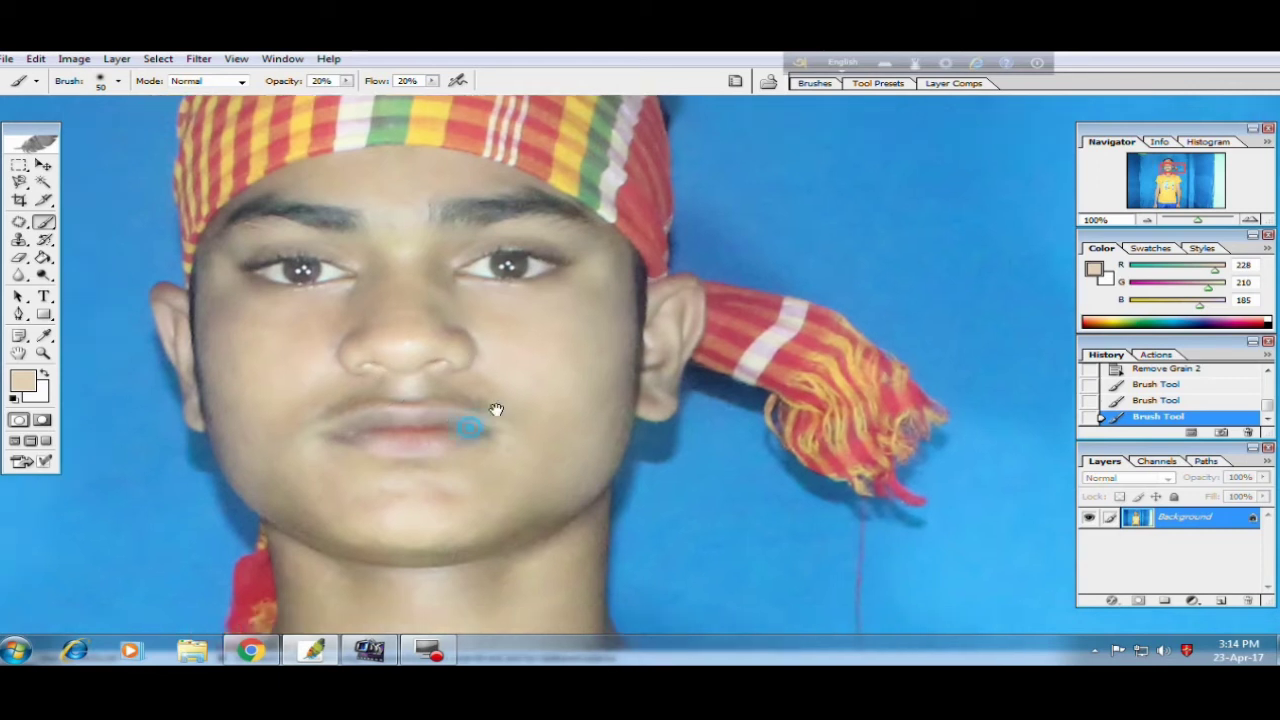
pyautogui.moveTo(347, 412); pyautogui.dragTo(435, 330)
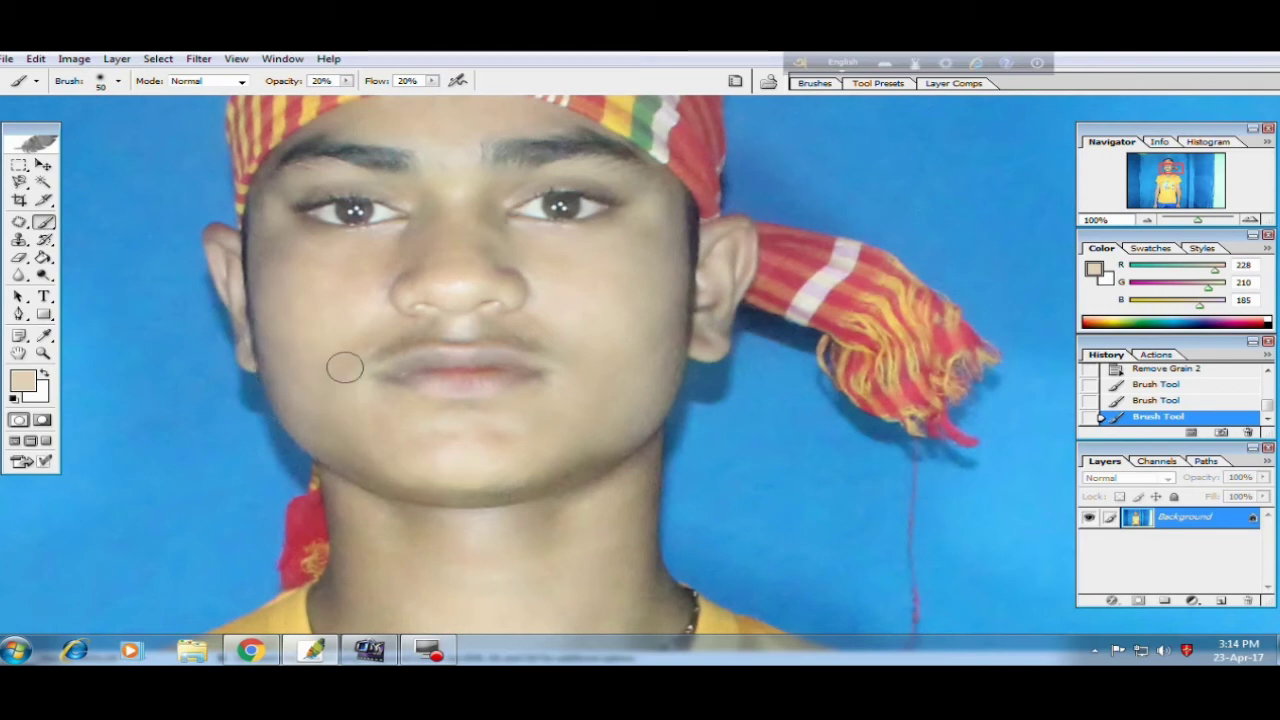
pyautogui.moveTo(346, 366); pyautogui.dragTo(397, 423)
pyautogui.moveTo(340, 333); pyautogui.dragTo(417, 446)
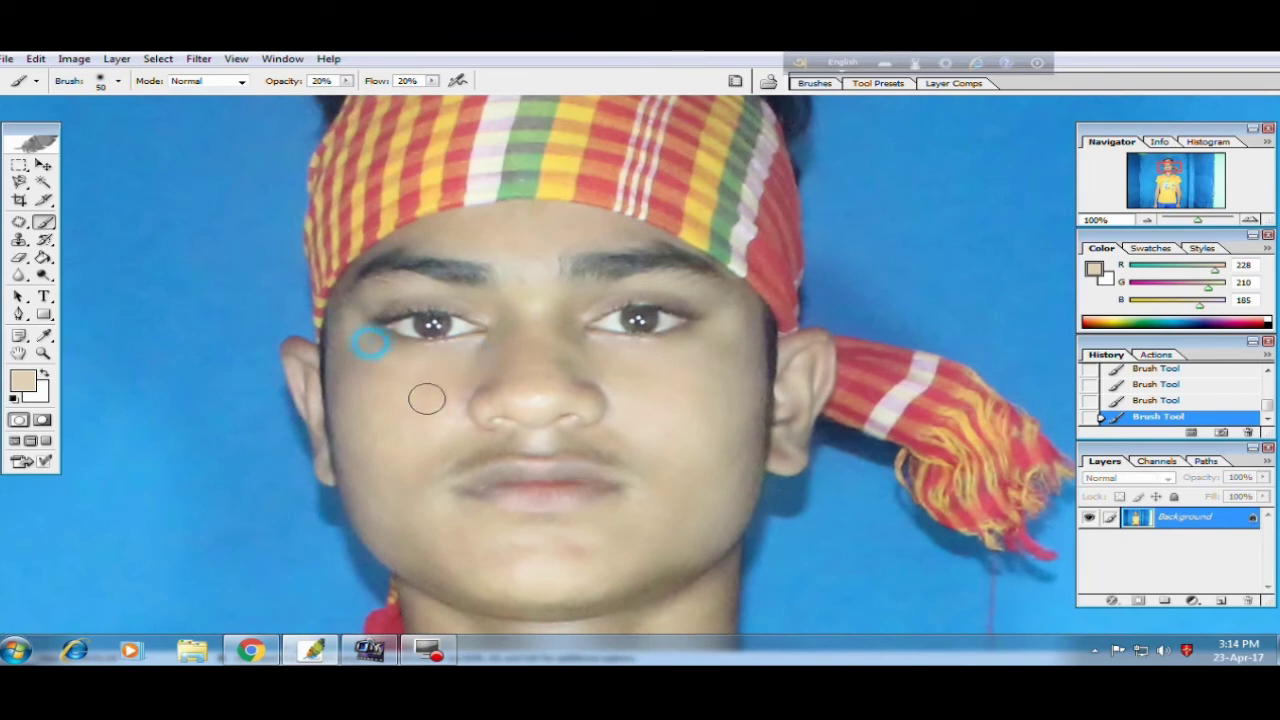
pyautogui.moveTo(530, 378); pyautogui.dragTo(532, 442)
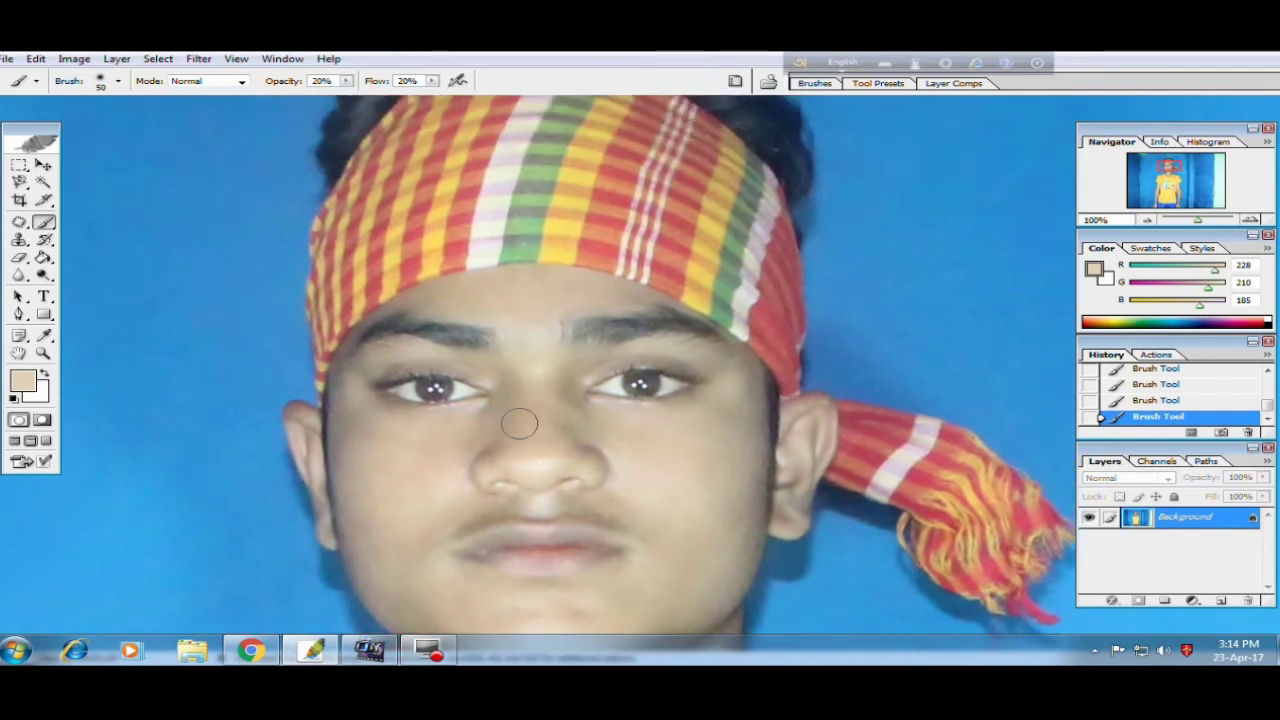
pyautogui.moveTo(518, 320); pyautogui.dragTo(550, 378)
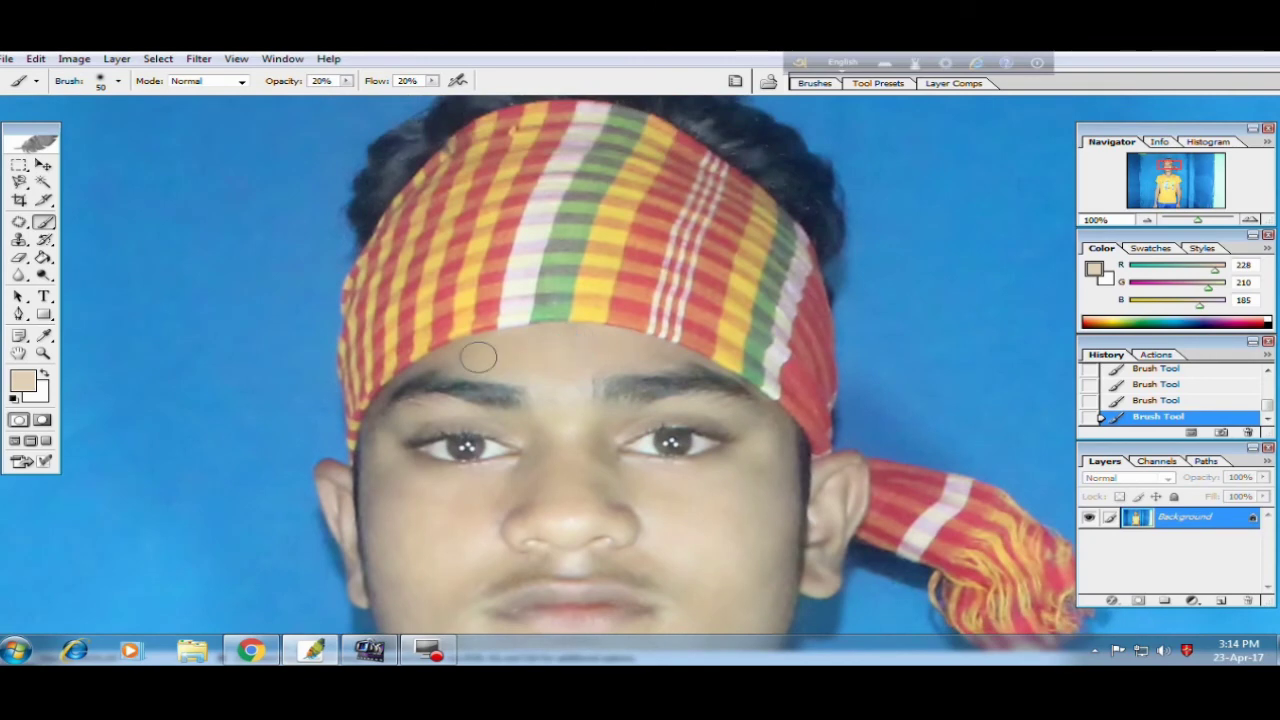
# Step: Enlarge the brush to 60, paint over the neck, and zoom out to 50%
pyautogui.moveTo(586, 529); pyautogui.dragTo(545, 331)
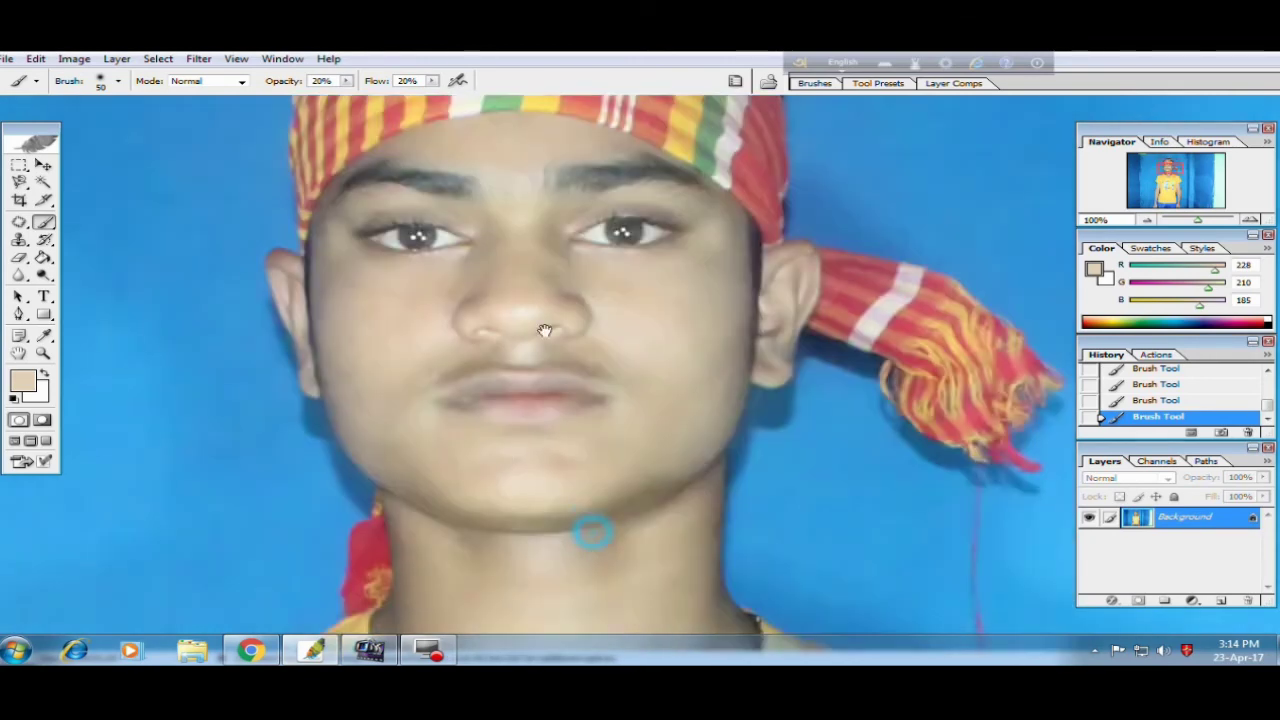
pyautogui.moveTo(483, 537); pyautogui.dragTo(550, 430)
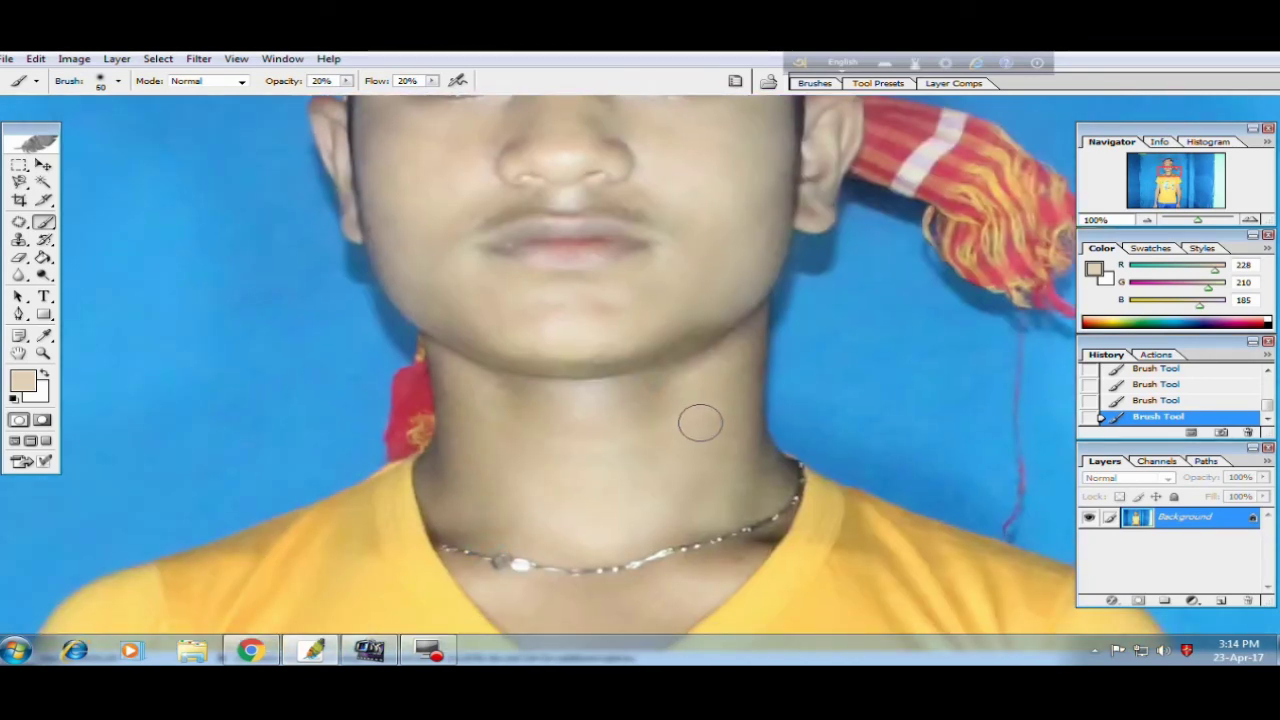
pyautogui.press(']')
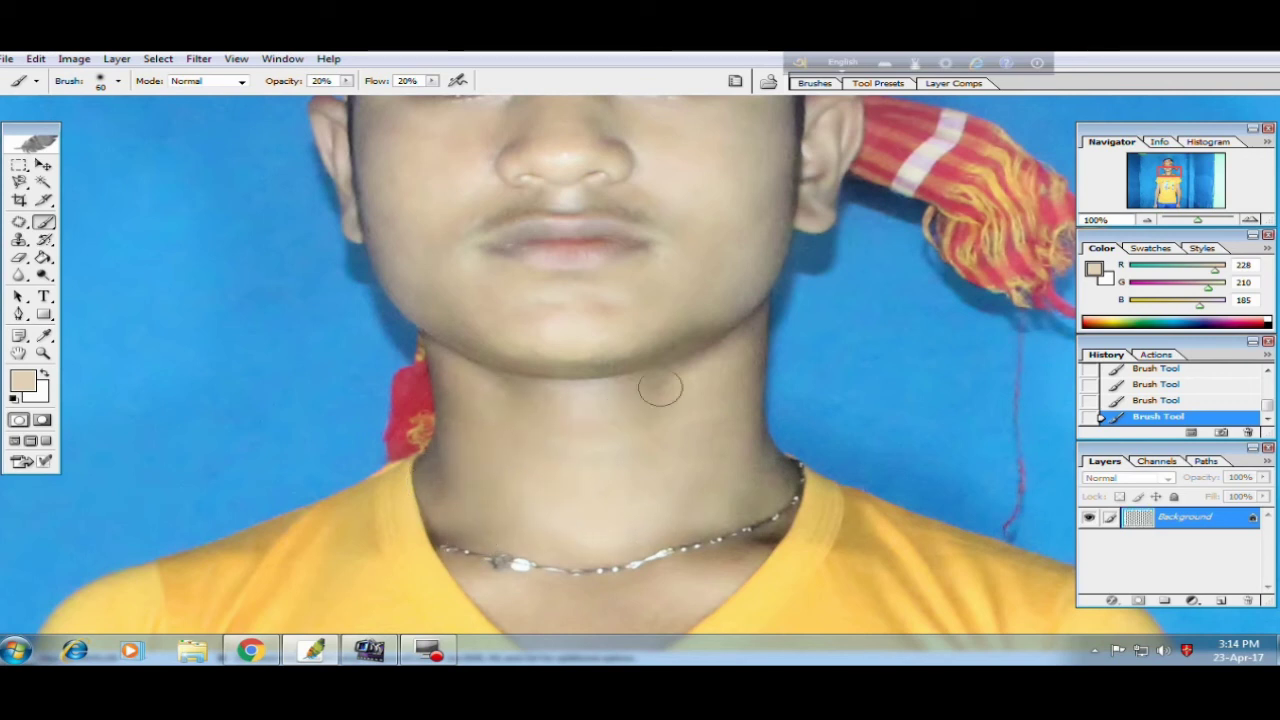
pyautogui.moveTo(722, 569); pyautogui.dragTo(722, 457)
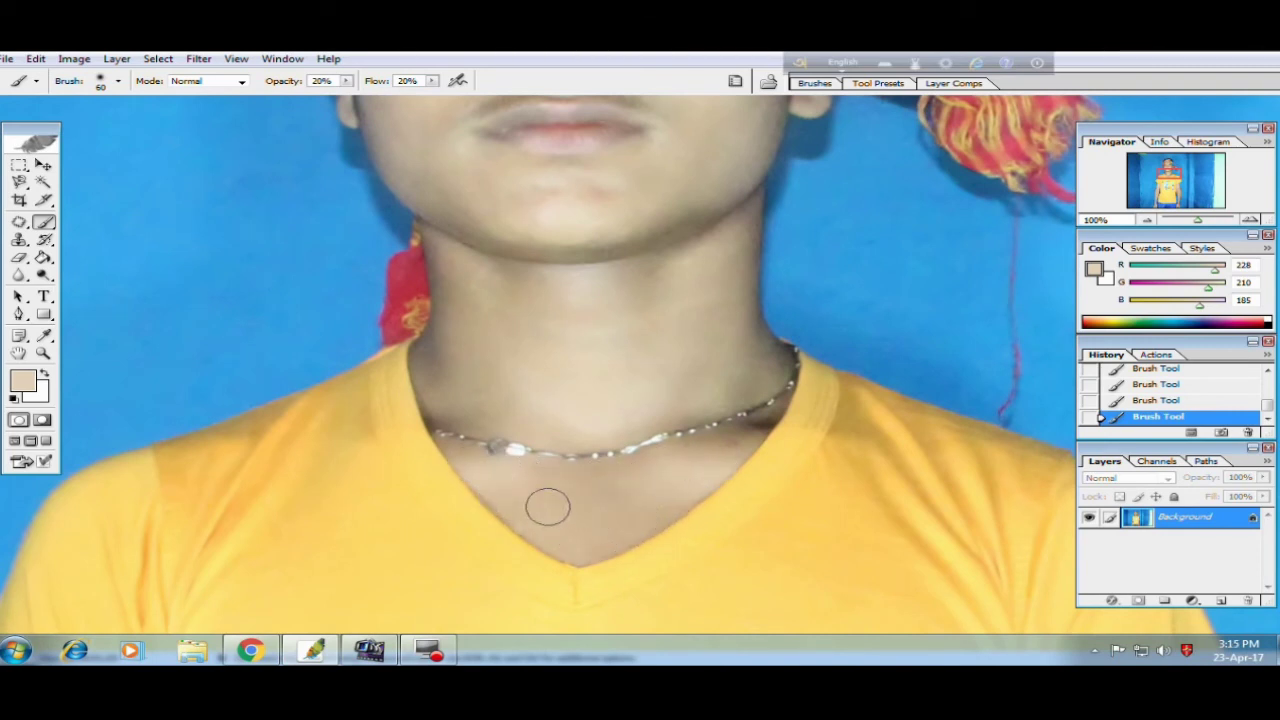
pyautogui.hotkey('ctrl', '-')
pyautogui.hotkey('ctrl', '-')
pyautogui.hotkey('ctrl', '-')
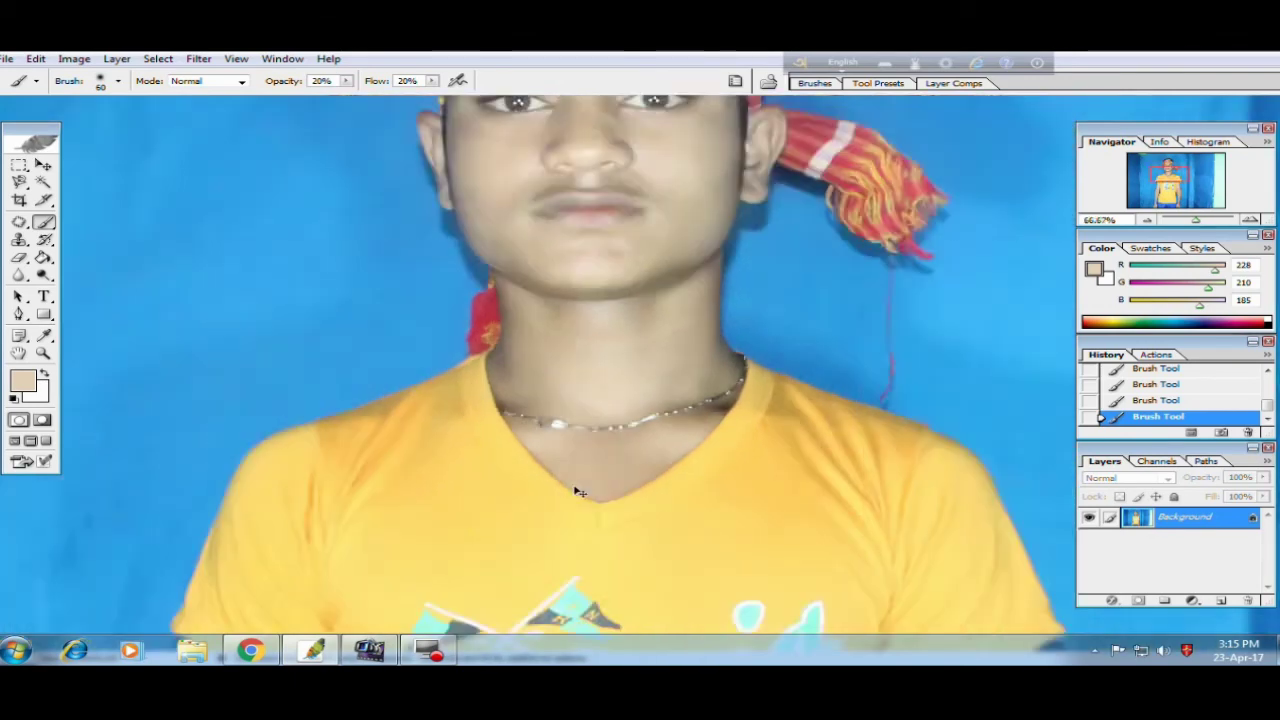
pyautogui.hotkey('ctrl', '-')
pyautogui.hotkey('ctrl', '+')
pyautogui.hotkey('ctrl', '+')
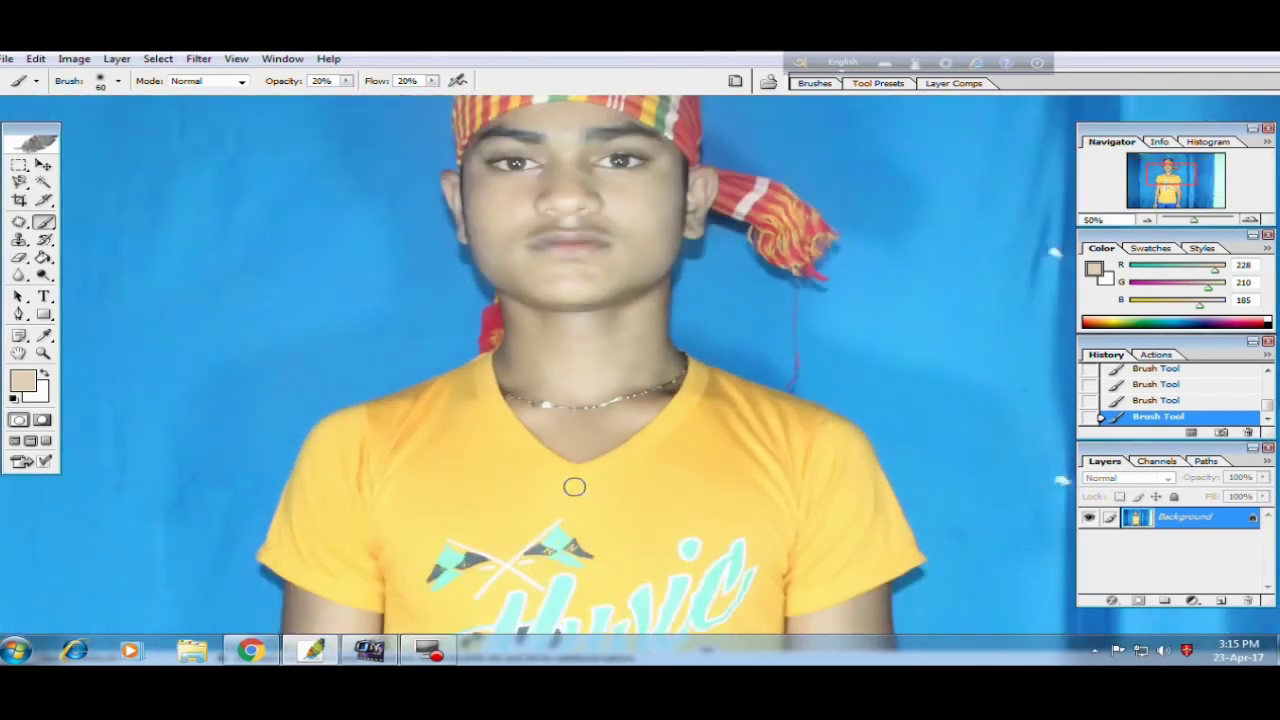
pyautogui.scroll(2, 615, 329)
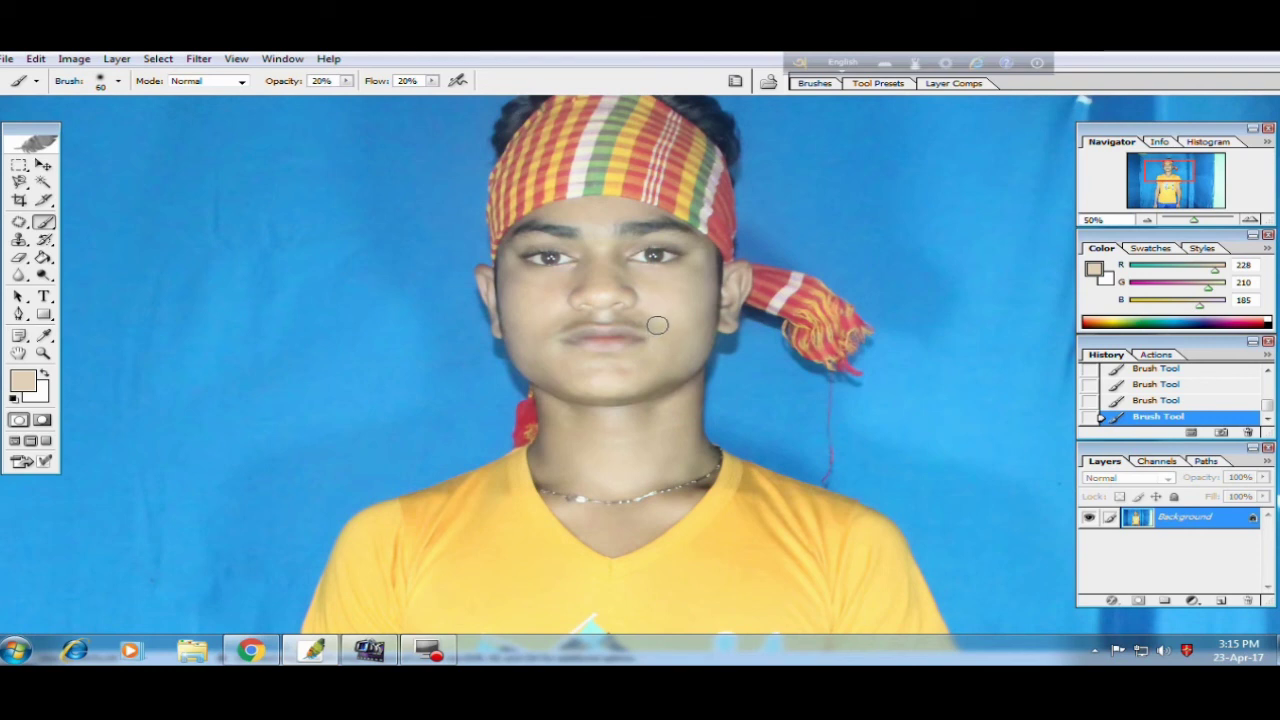
pyautogui.click(198, 58)
pyautogui.moveTo(251, 431)
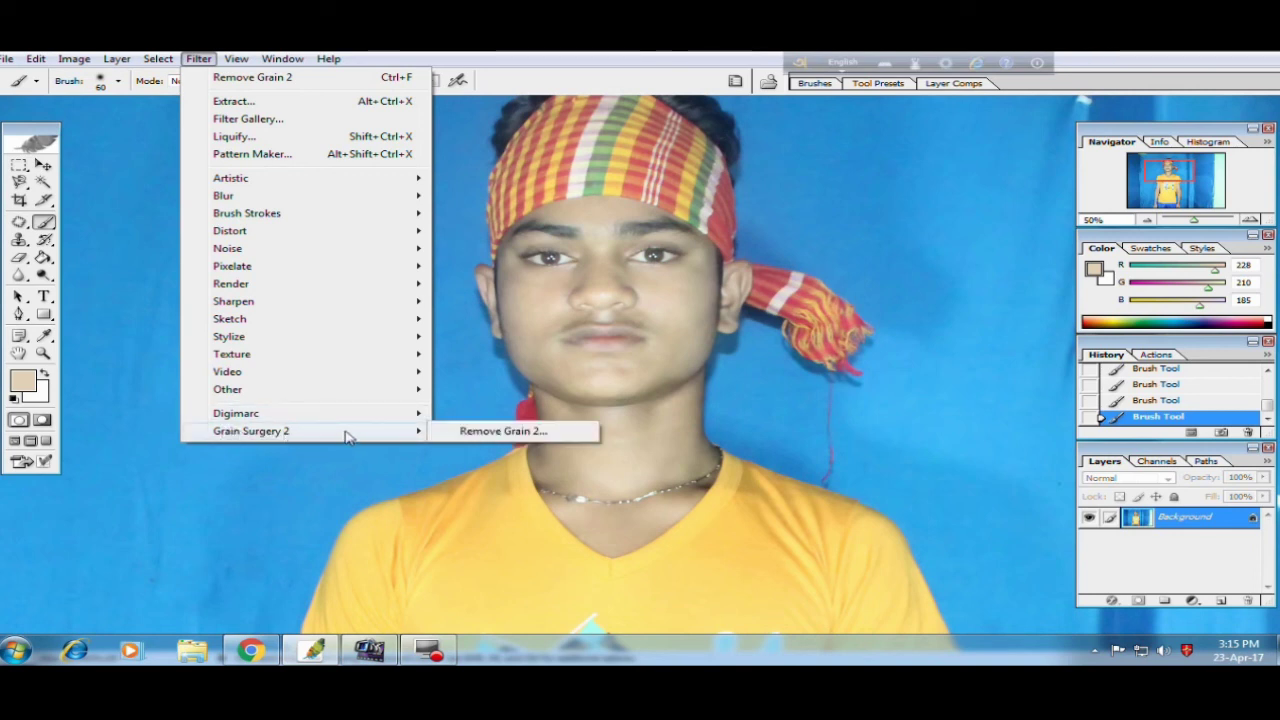
pyautogui.click(425, 463)
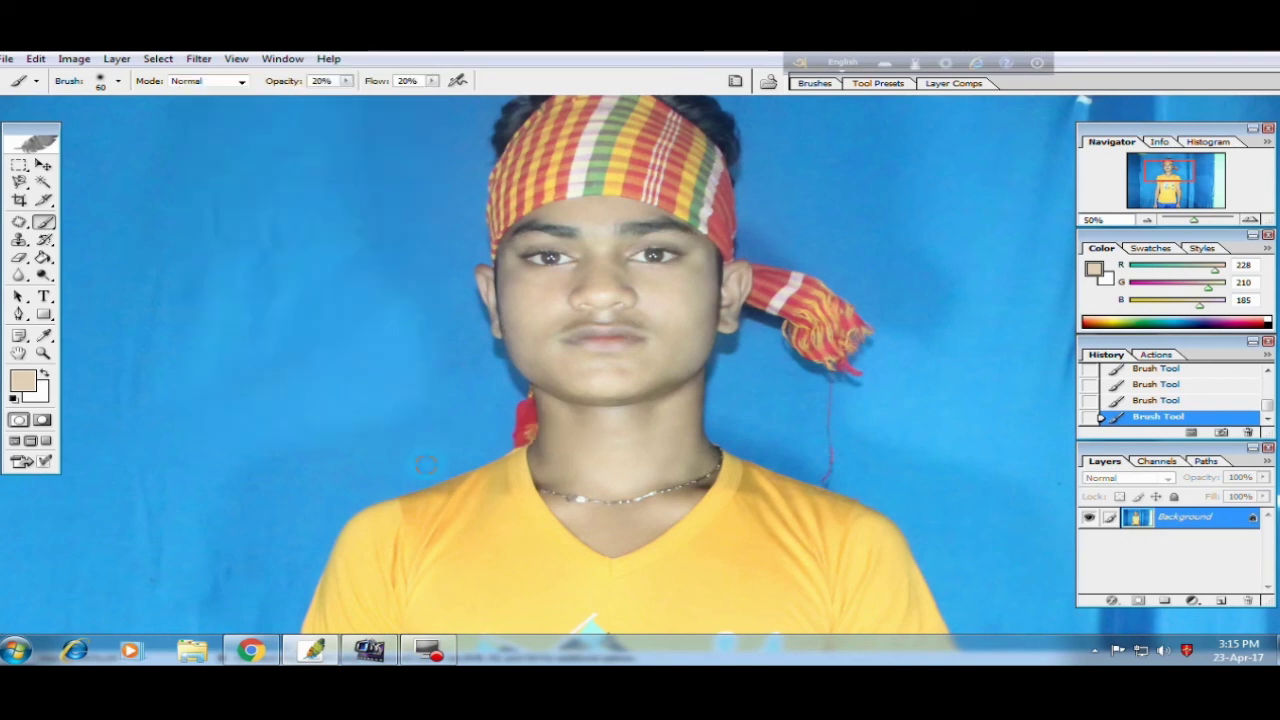